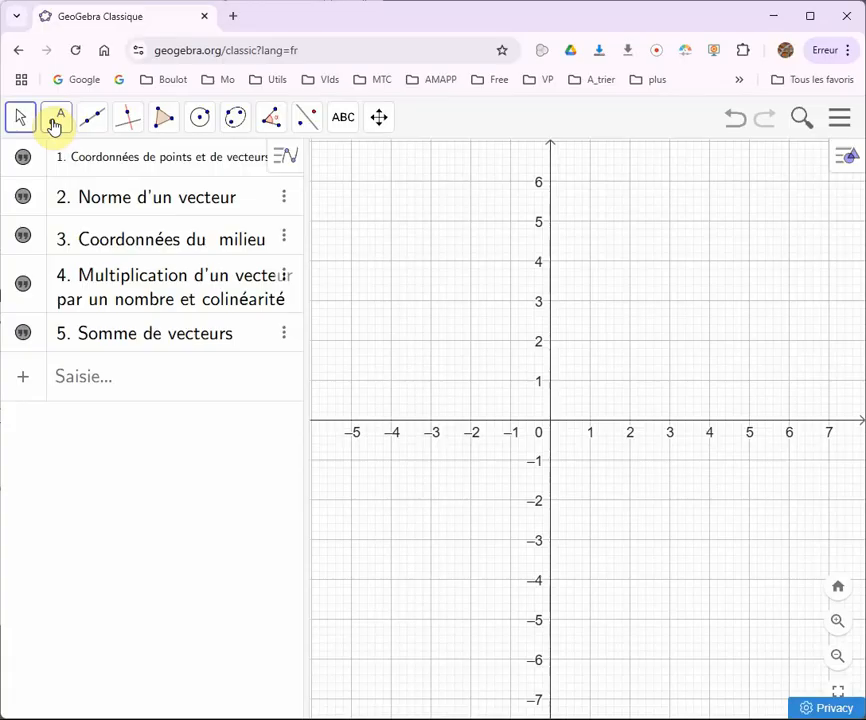
Create point A at (-4, 4) and point B at (1, -3).
{"action": "left_click", "coordinate": [55, 125]}
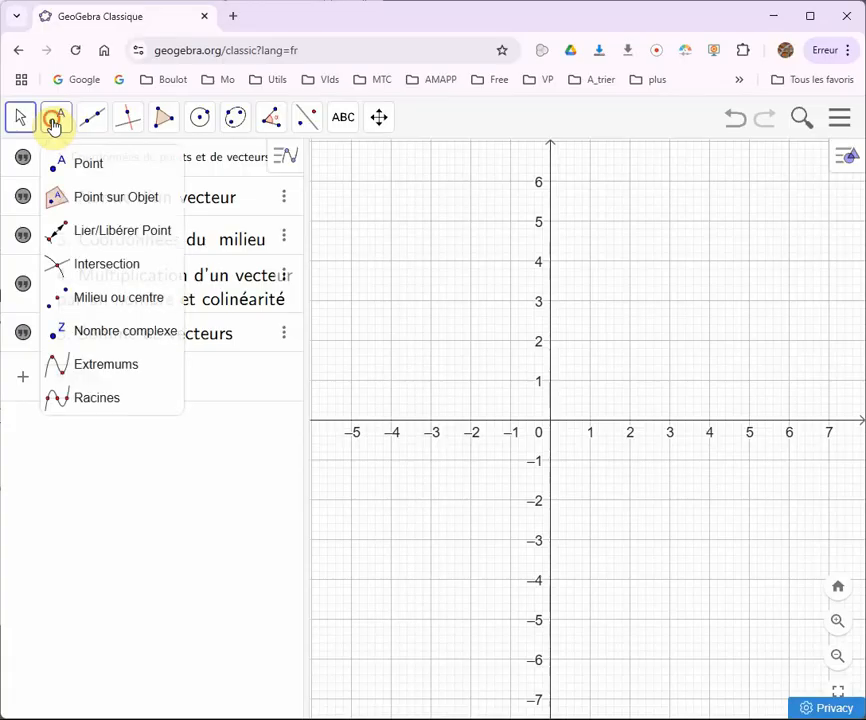
{"action": "left_click", "coordinate": [391, 261]}
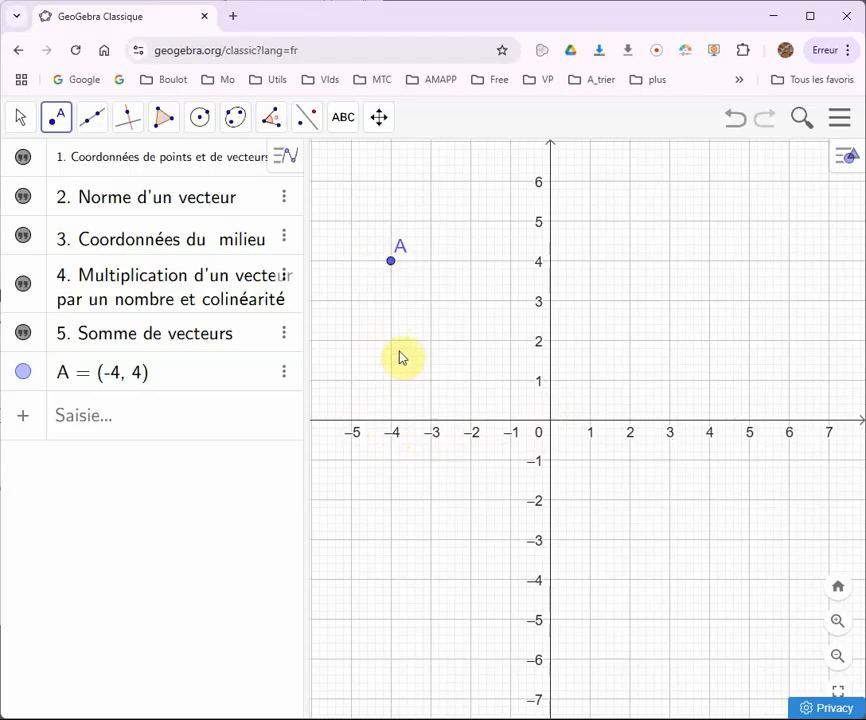
{"action": "left_click", "coordinate": [162, 418]}
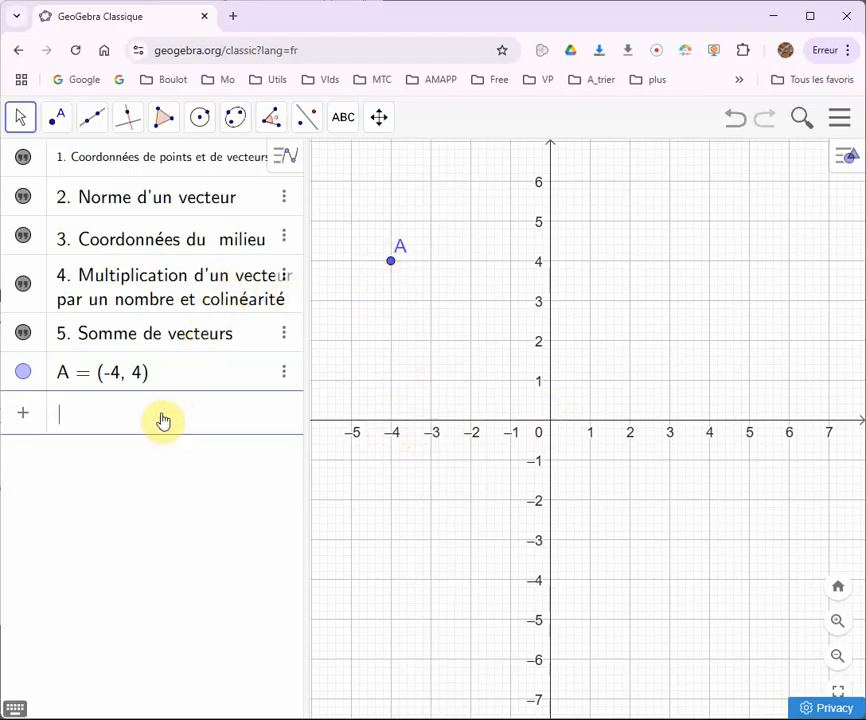
{"action": "type", "text": "B(1, −3"}
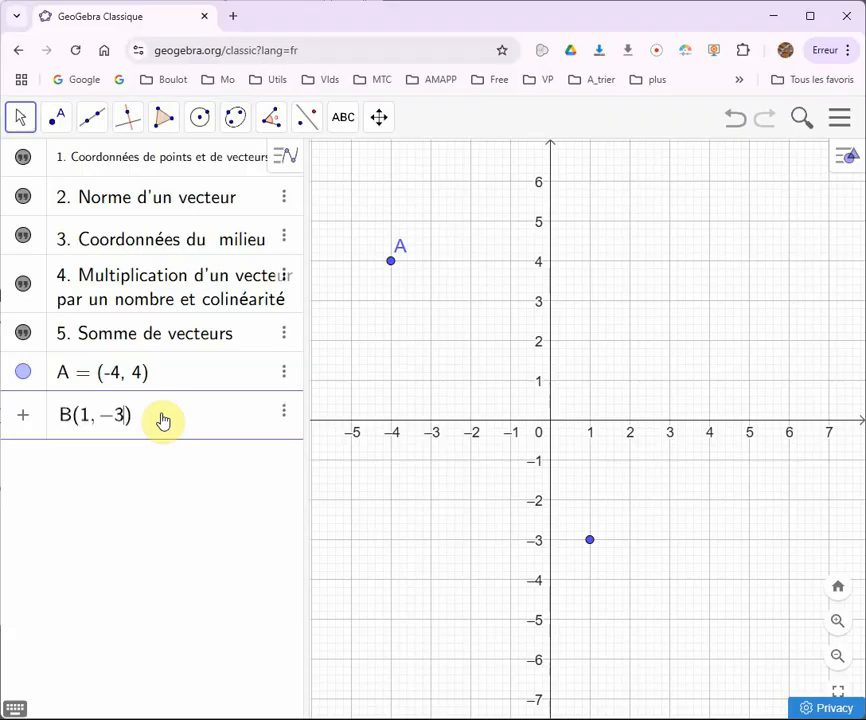
{"action": "key", "text": "Return"}
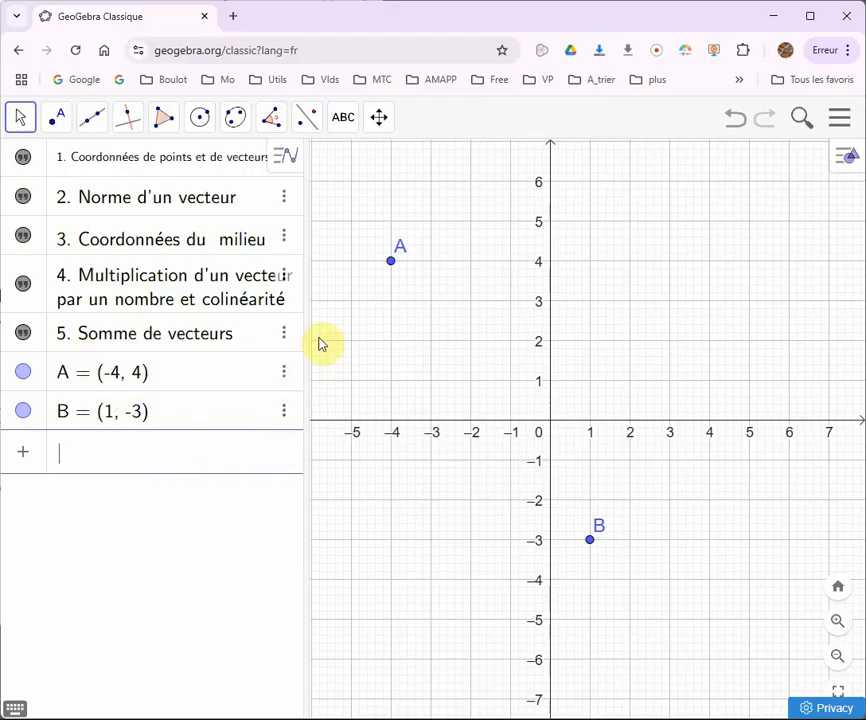
Draw a vector from A to B and a second vector from a new point at (2, 6) to one at (7, -1).
{"action": "left_click", "coordinate": [91, 120]}
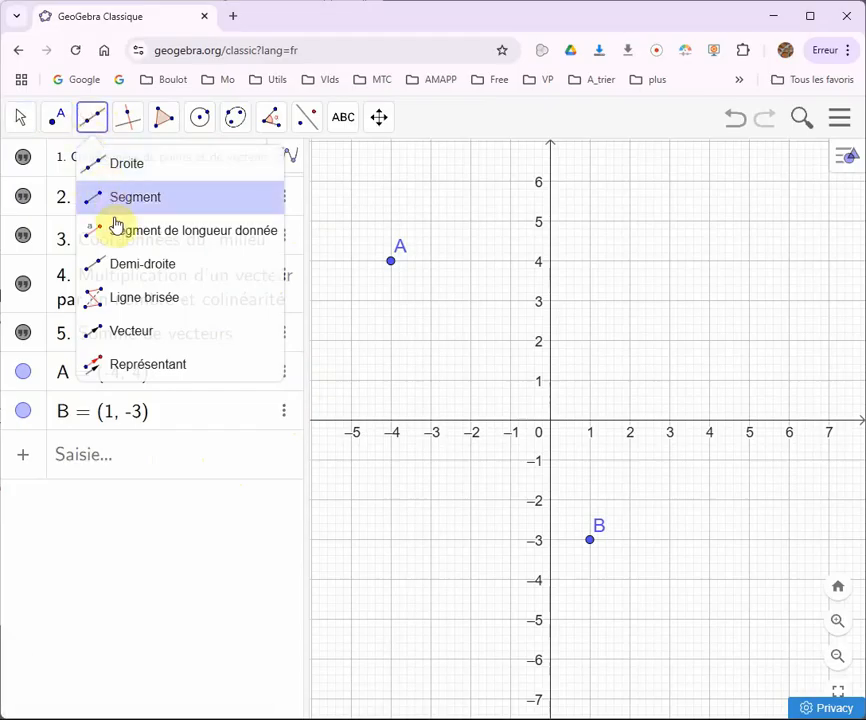
{"action": "left_click", "coordinate": [112, 331]}
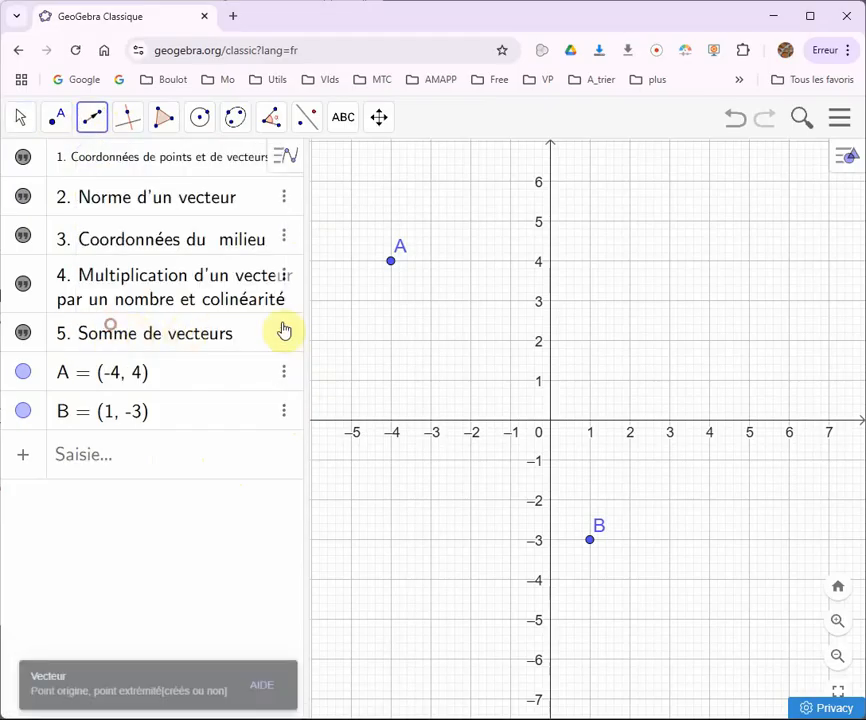
{"action": "left_click", "coordinate": [392, 264]}
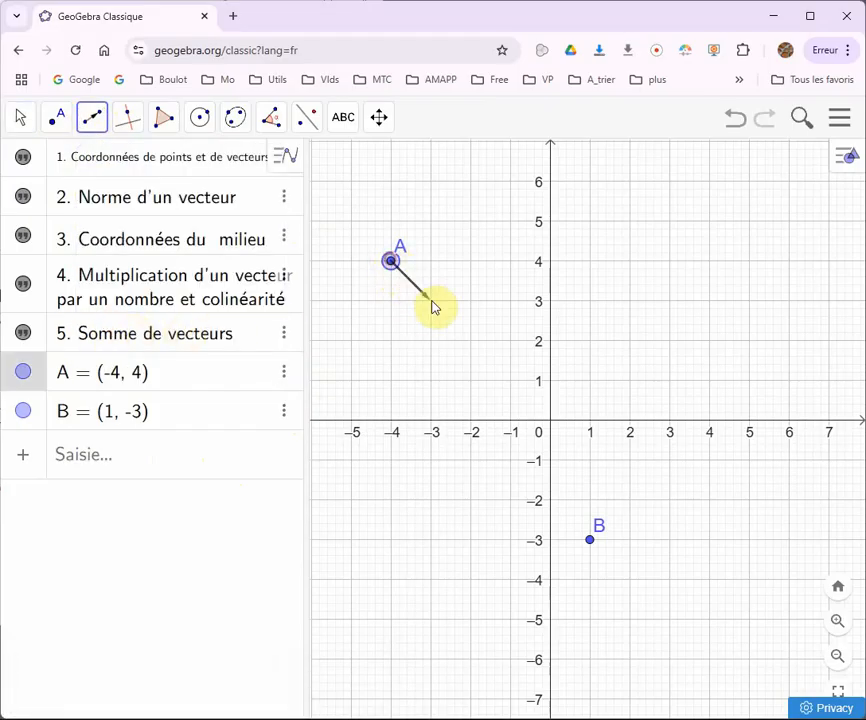
{"action": "left_click", "coordinate": [591, 541]}
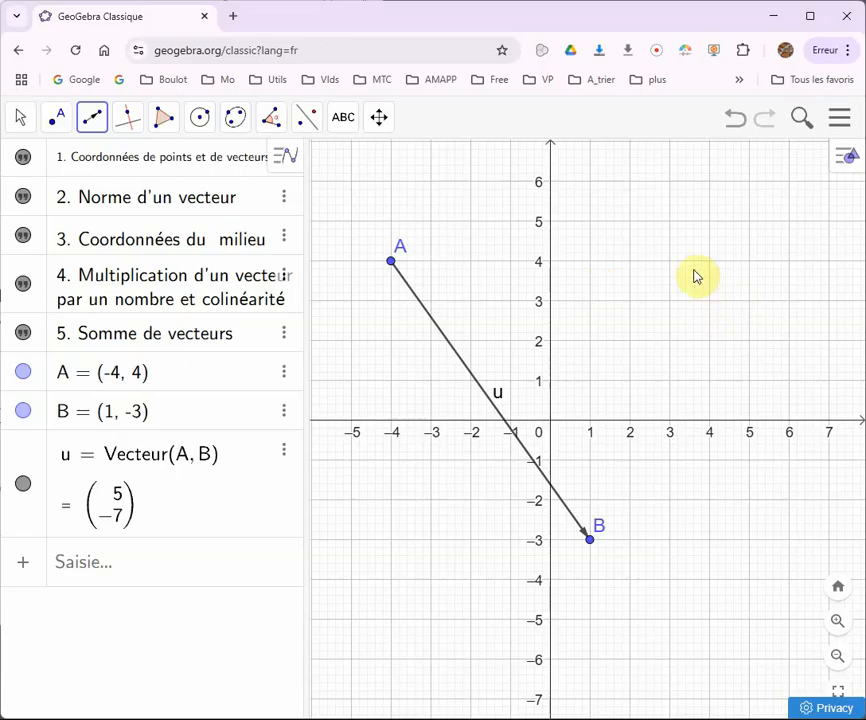
{"action": "left_click", "coordinate": [629, 181]}
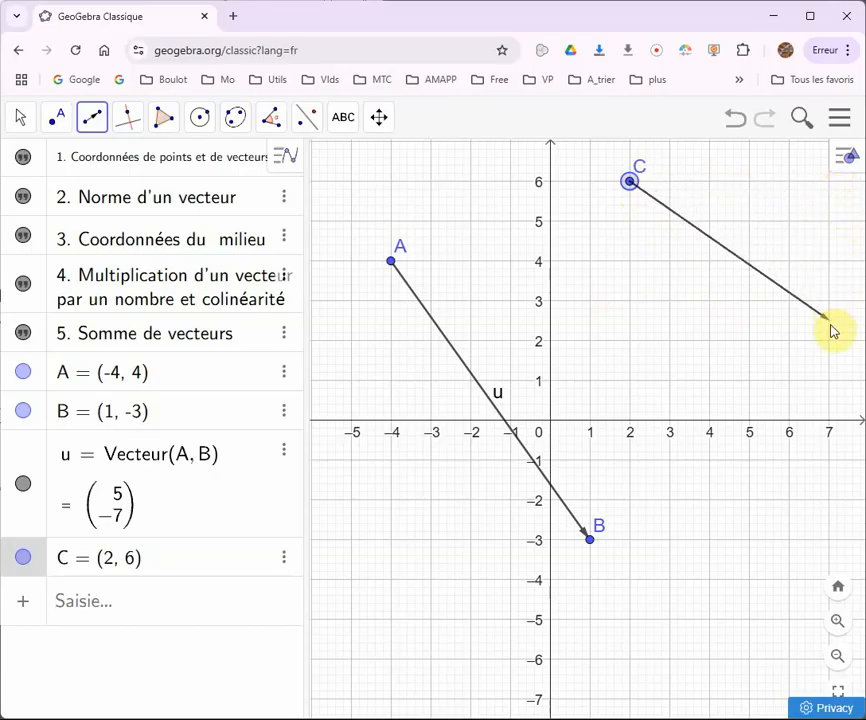
{"action": "left_click", "coordinate": [829, 461]}
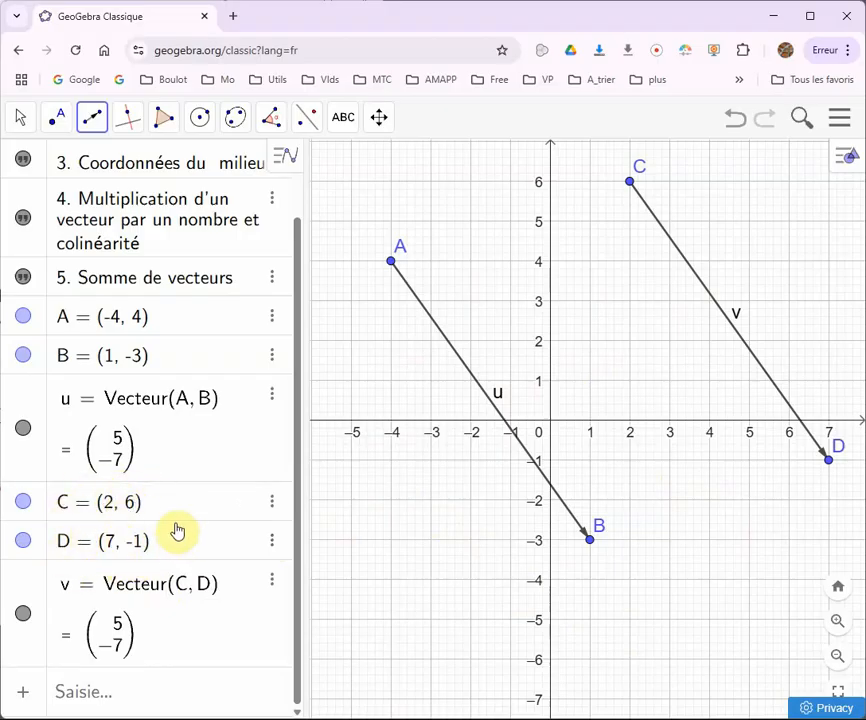
Add a two-line text to the graph reading "(1-(-4)) = 5 : abscisses" and "(-3-4) = -7 : ordonnées".
{"action": "left_click", "coordinate": [344, 117]}
{"action": "left_click", "coordinate": [365, 199]}
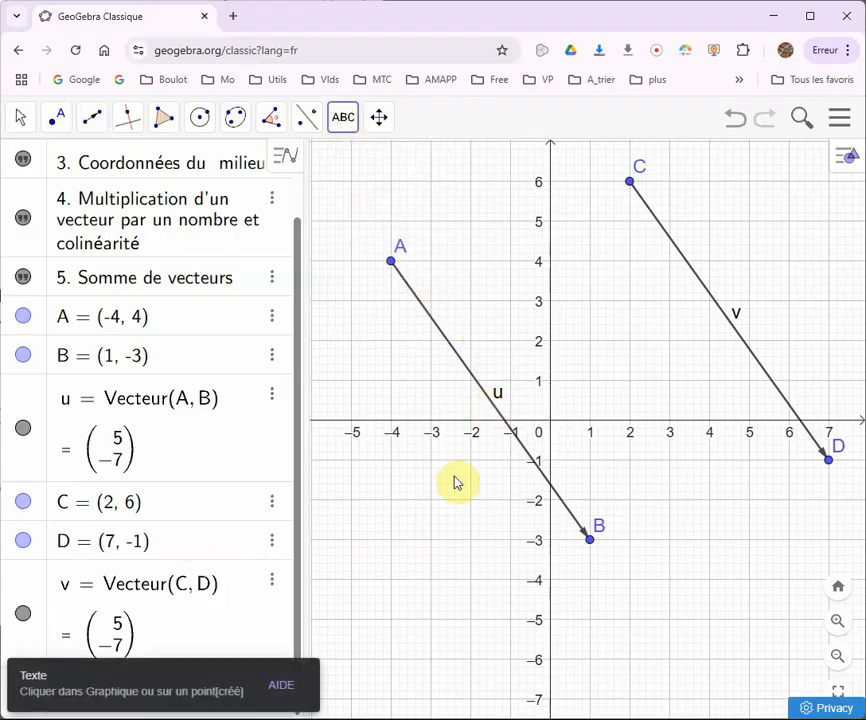
{"action": "left_click", "coordinate": [362, 510]}
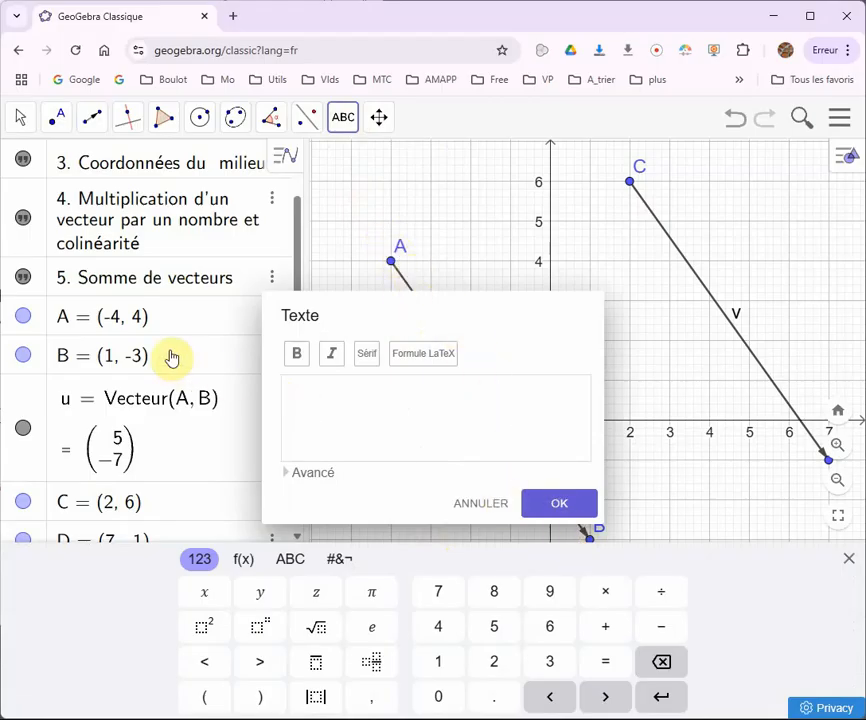
{"action": "left_click", "coordinate": [303, 387]}
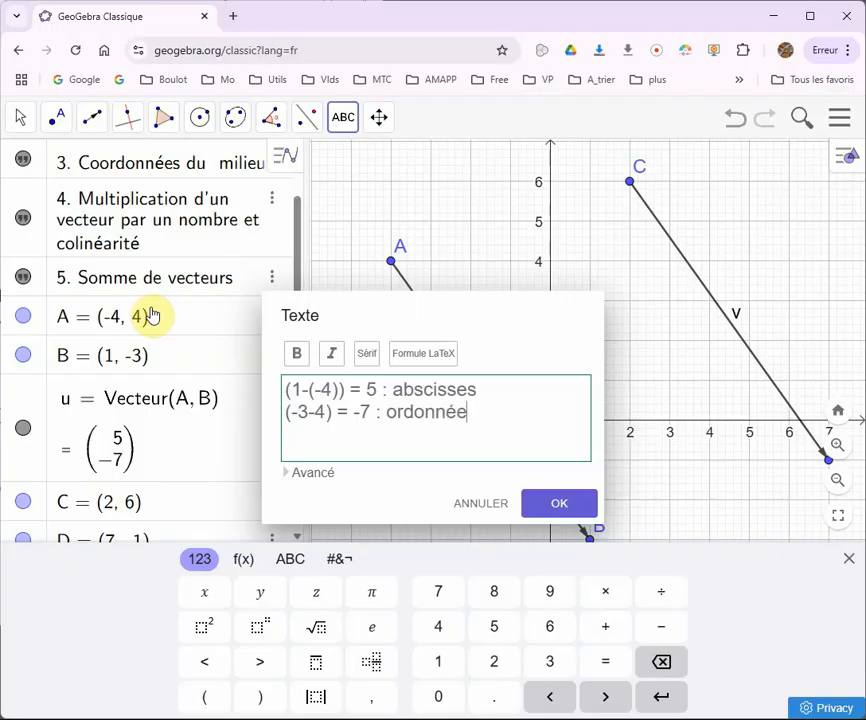
{"action": "left_click", "coordinate": [549, 500]}
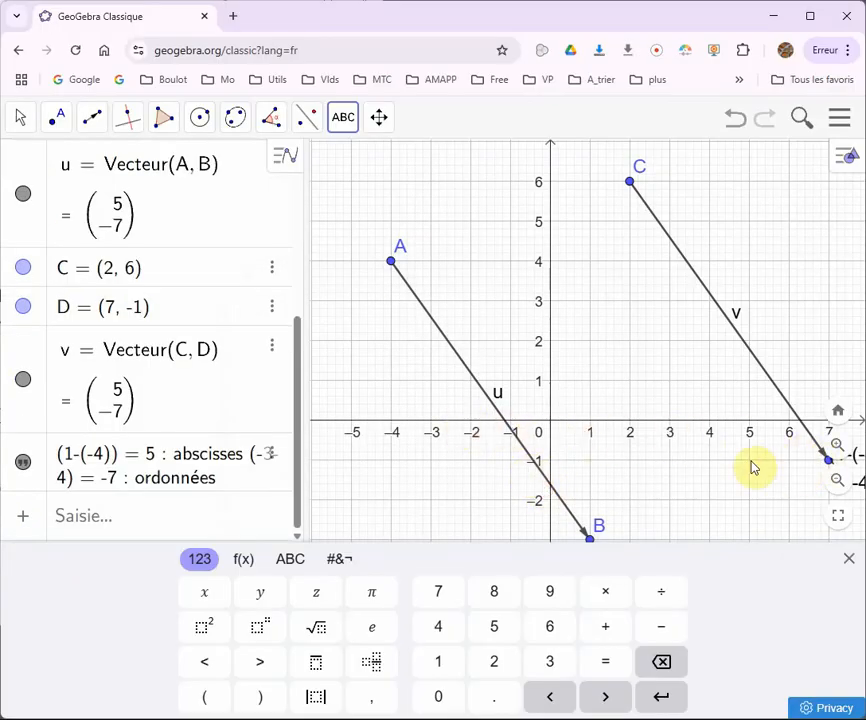
Move the coordinate calculation text to the empty area just below point D.
{"action": "scroll", "coordinate": [491, 441], "scroll_direction": "down", "scroll_amount": 5}
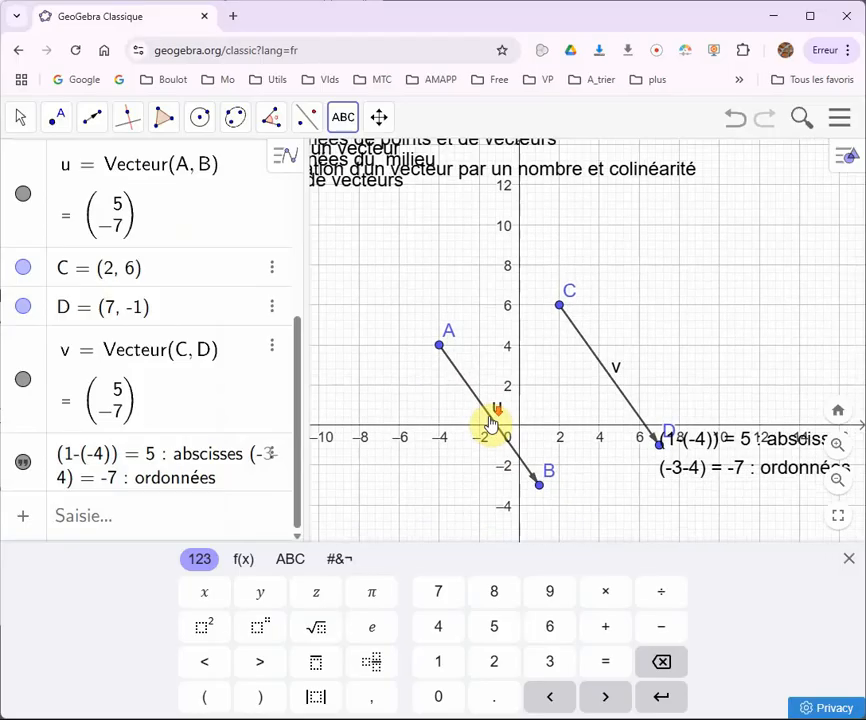
{"action": "left_click_drag", "start_coordinate": [729, 451], "coordinate": [597, 513]}
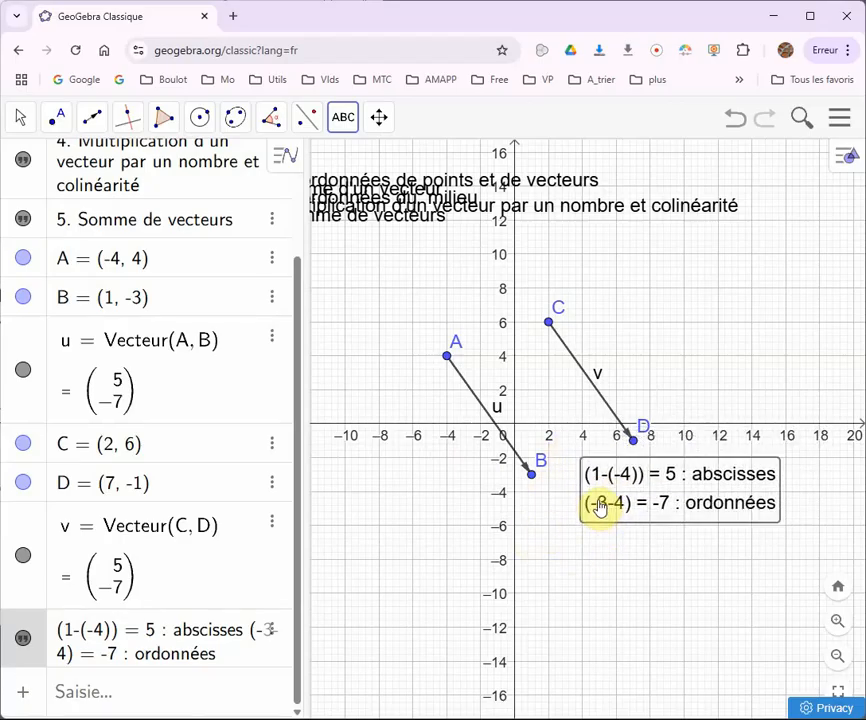
{"action": "scroll", "coordinate": [773, 440], "scroll_direction": "up", "scroll_amount": 1}
{"action": "scroll", "coordinate": [773, 440], "scroll_direction": "up", "scroll_amount": 4}
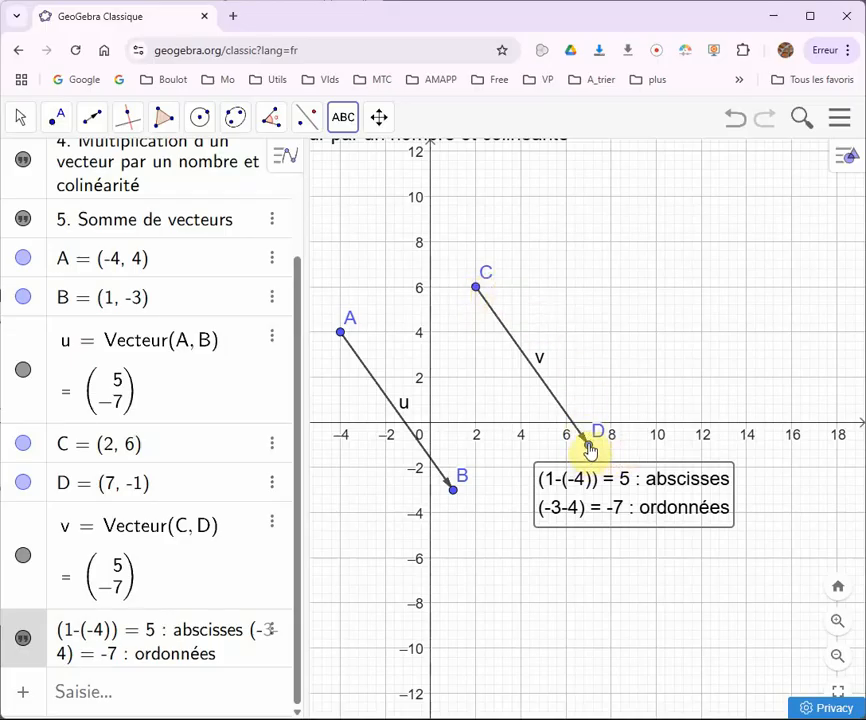
{"action": "scroll", "coordinate": [589, 450], "scroll_direction": "up", "scroll_amount": 5}
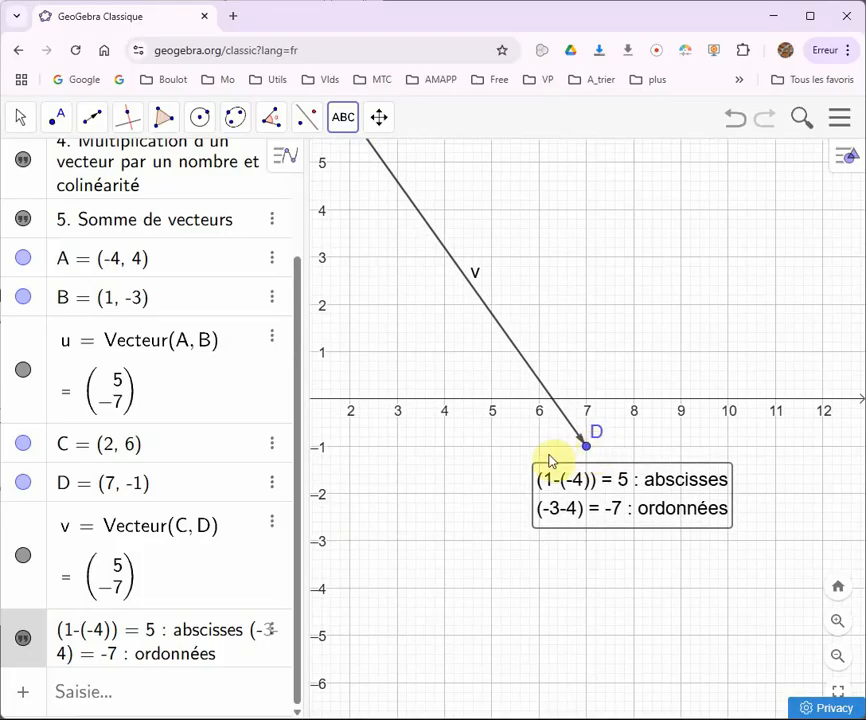
{"action": "scroll", "coordinate": [448, 451], "scroll_direction": "down", "scroll_amount": 3}
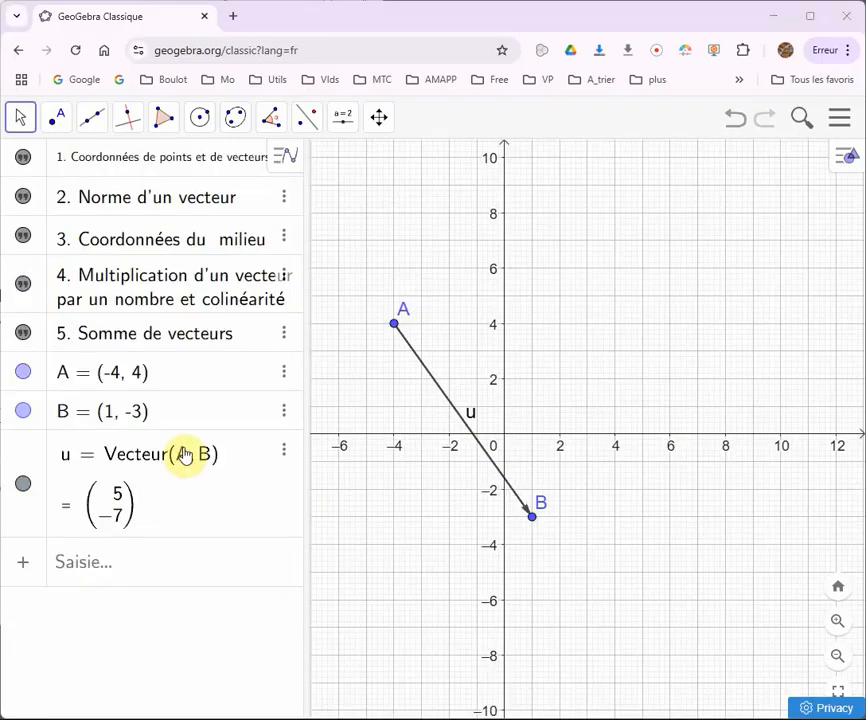
Look over the five section titles in the graph and bring vector AB back into view.
{"action": "left_click_drag", "start_coordinate": [363, 228], "coordinate": [599, 338]}
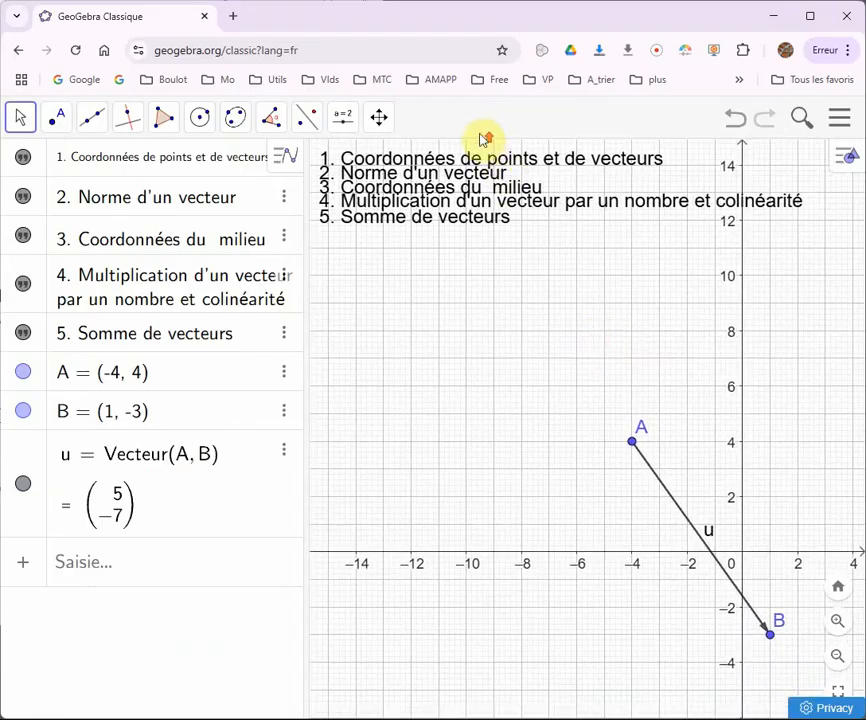
{"action": "scroll", "coordinate": [396, 174], "scroll_direction": "up", "scroll_amount": 2}
{"action": "scroll", "coordinate": [358, 172], "scroll_direction": "up", "scroll_amount": 3}
{"action": "left_click_drag", "start_coordinate": [373, 338], "coordinate": [410, 336]}
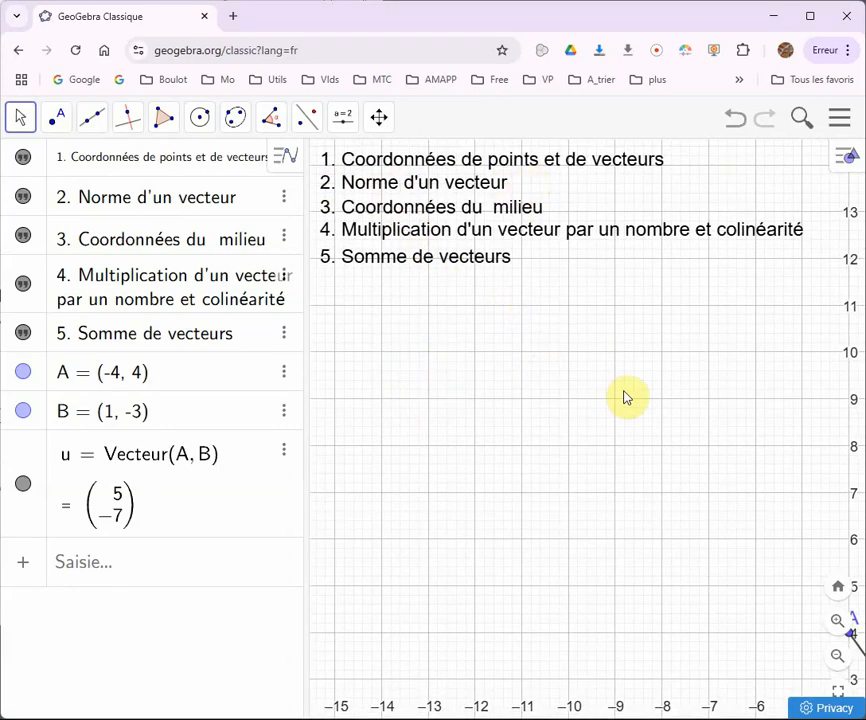
{"action": "left_click_drag", "start_coordinate": [722, 495], "coordinate": [420, 251]}
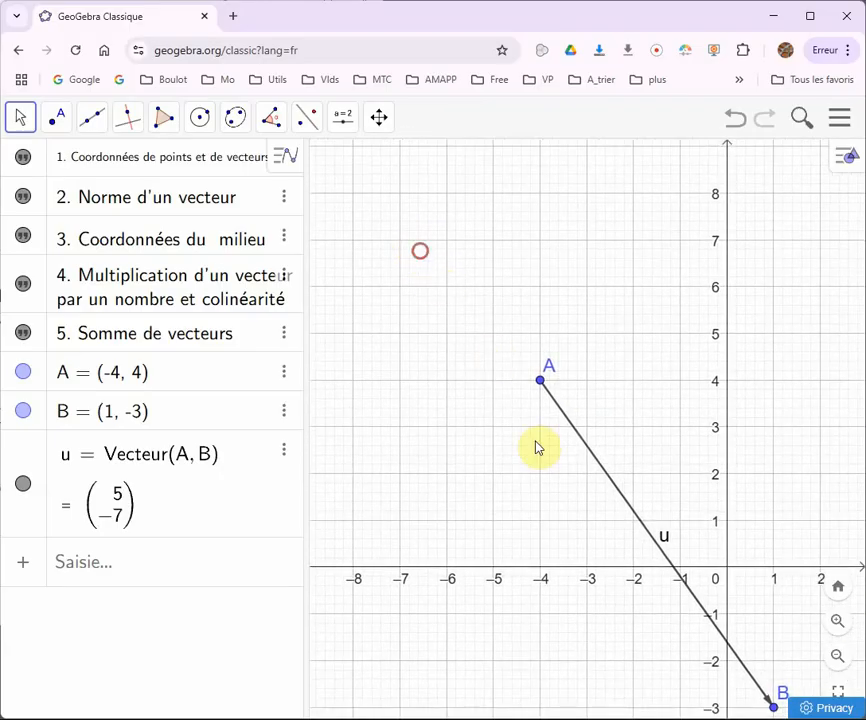
{"action": "left_click_drag", "start_coordinate": [518, 545], "coordinate": [423, 385]}
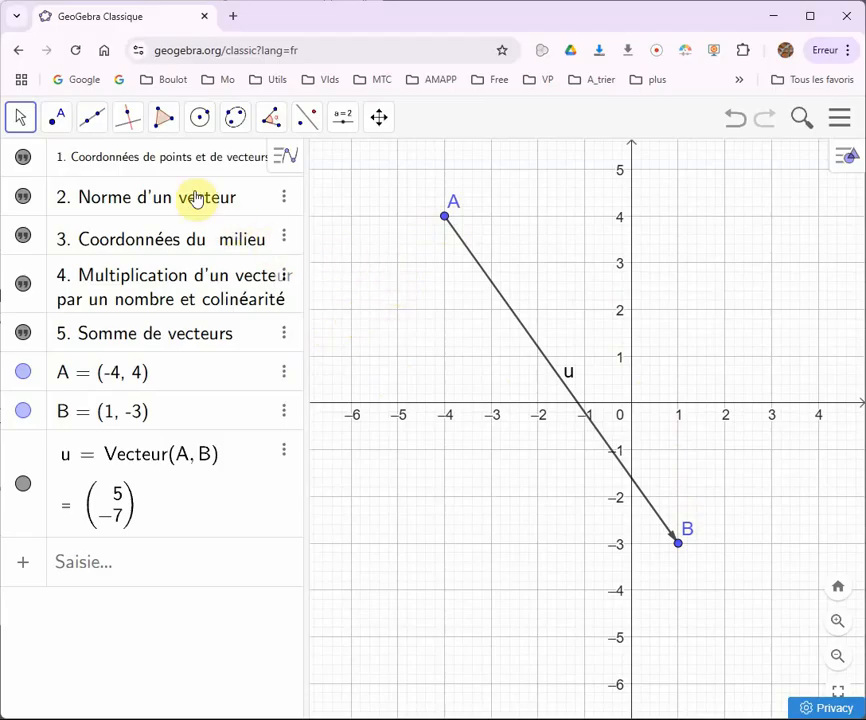
Draw a segment from A to a new point C at (1, 4) and another from C to B.
{"action": "left_click", "coordinate": [92, 117]}
{"action": "left_click", "coordinate": [115, 199]}
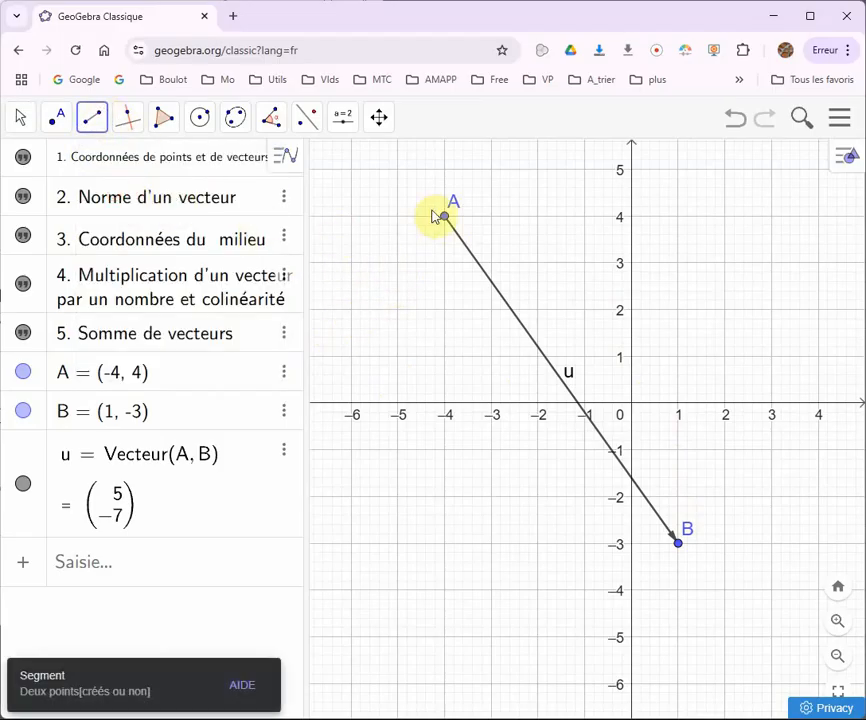
{"action": "left_click", "coordinate": [445, 218]}
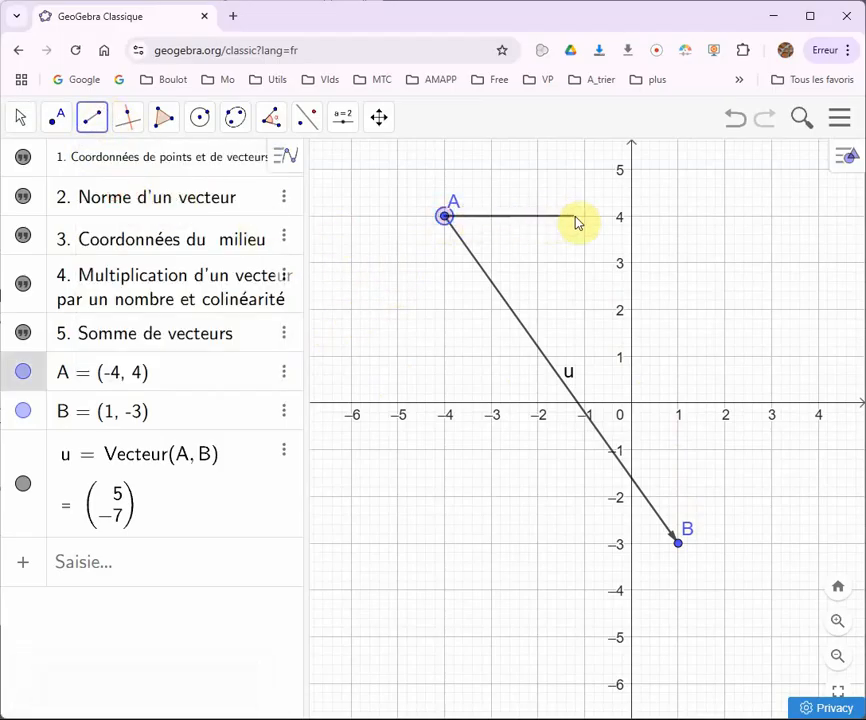
{"action": "left_click", "coordinate": [679, 218]}
{"action": "left_click", "coordinate": [679, 218]}
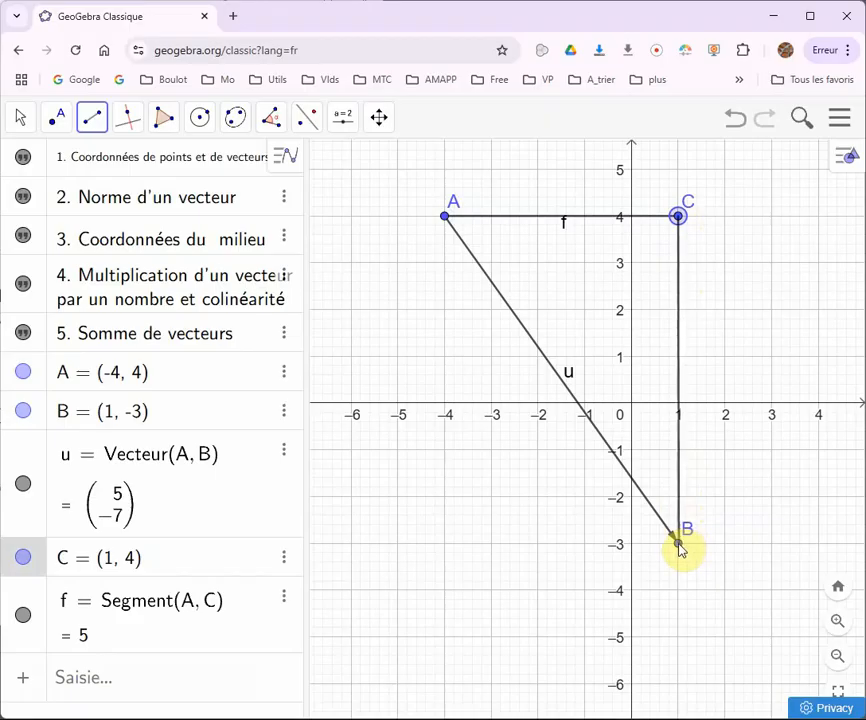
{"action": "left_click", "coordinate": [679, 545]}
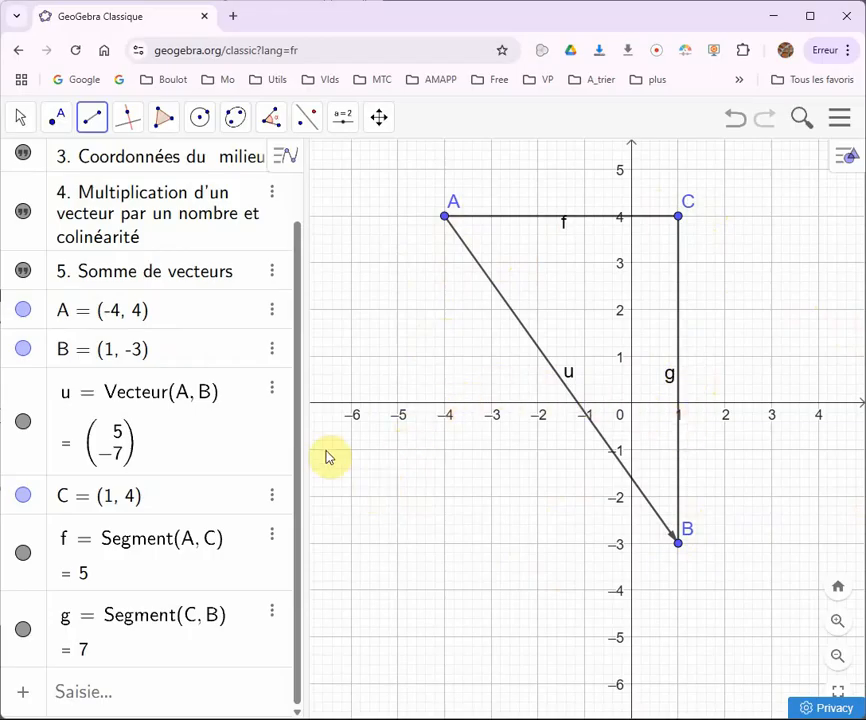
Add a text beside the triangle with the lines "AB² = AC² + CB²" and "AB = √".
{"action": "left_click", "coordinate": [336, 120]}
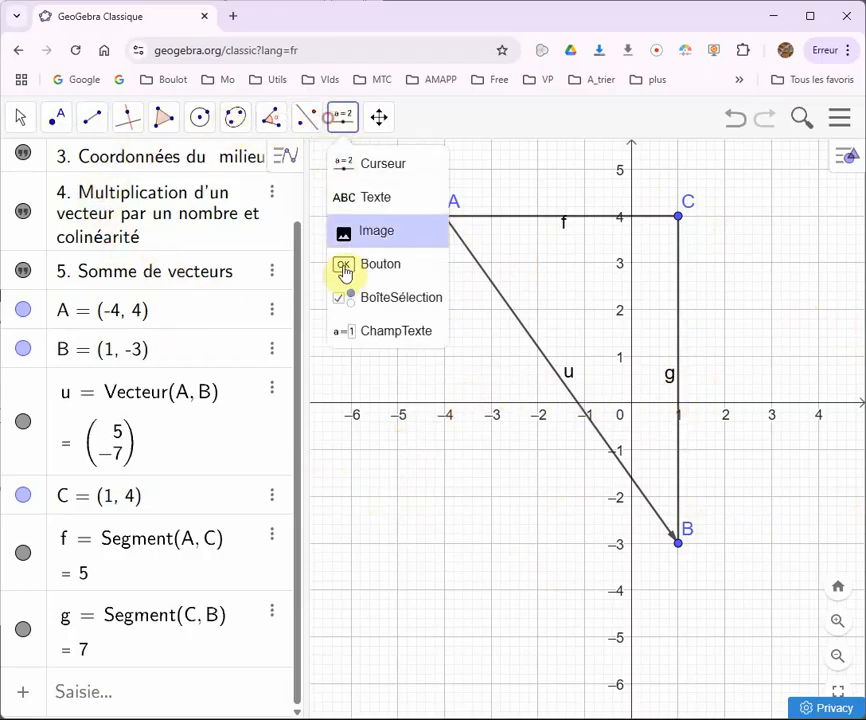
{"action": "left_click", "coordinate": [354, 197]}
{"action": "left_click", "coordinate": [332, 448]}
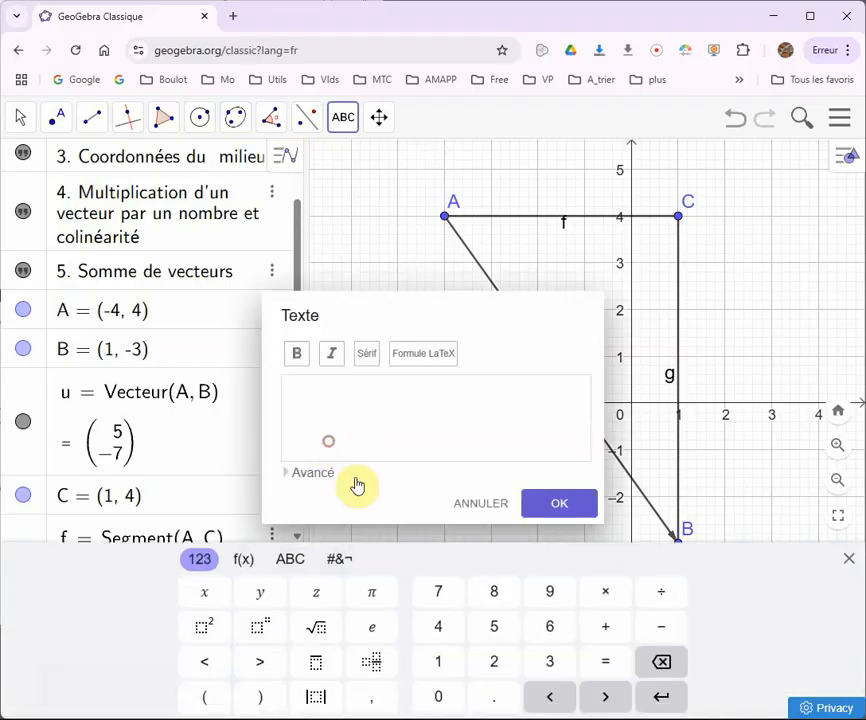
{"action": "left_click", "coordinate": [320, 399]}
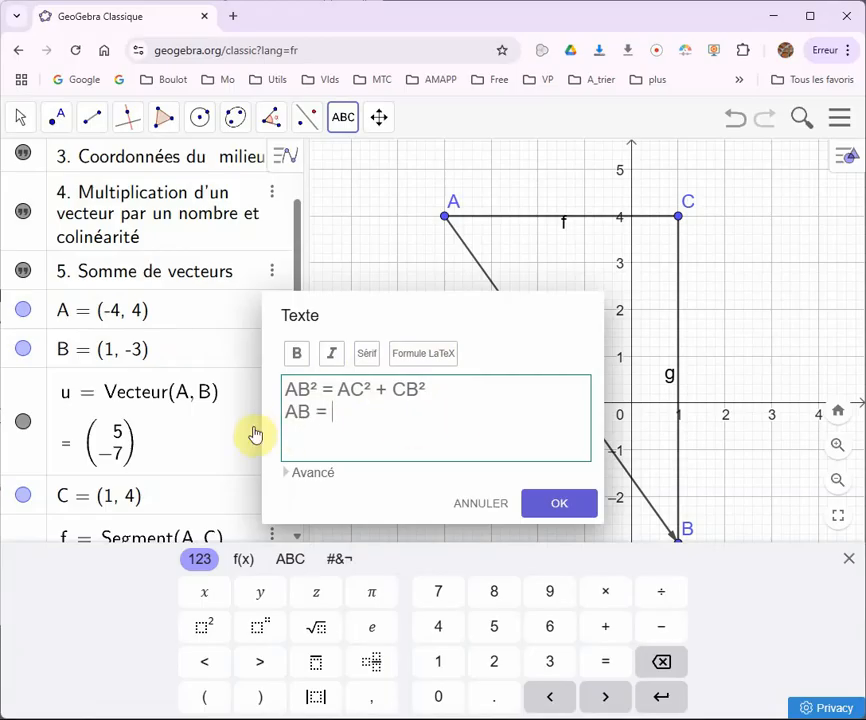
{"action": "type", "text": "√"}
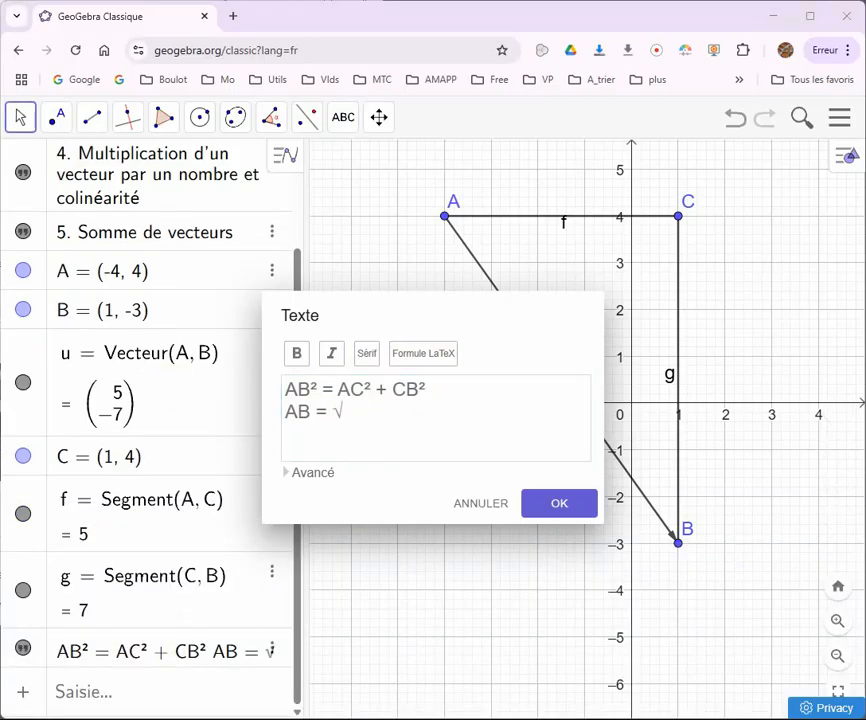
Complete the text's second line as "AB = √(AC²+CB²)" and start a third line reading "AB = √(25+49) =".
{"action": "left_click", "coordinate": [289, 481]}
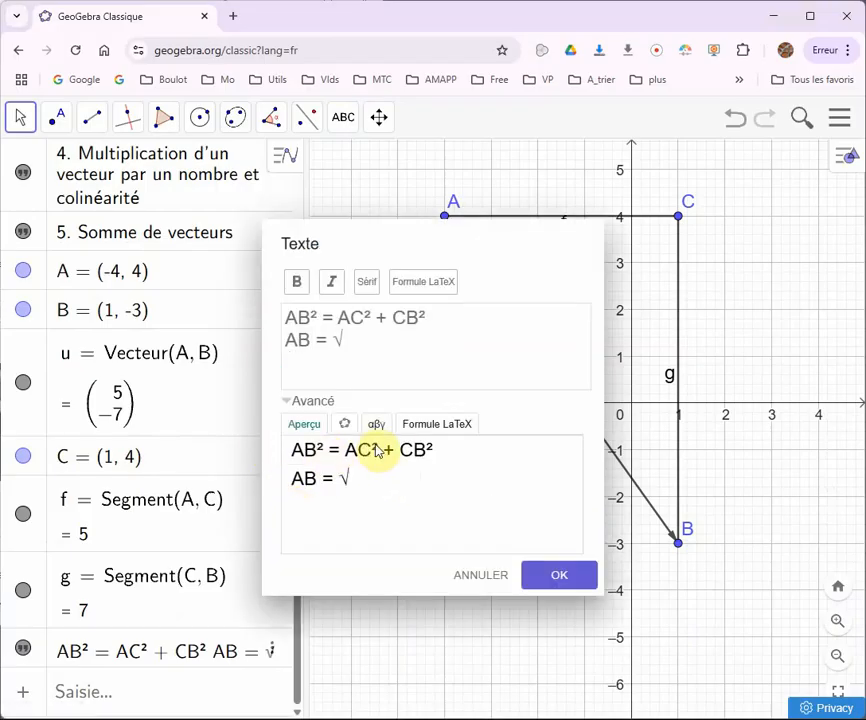
{"action": "left_click", "coordinate": [288, 401]}
{"action": "left_click", "coordinate": [352, 338]}
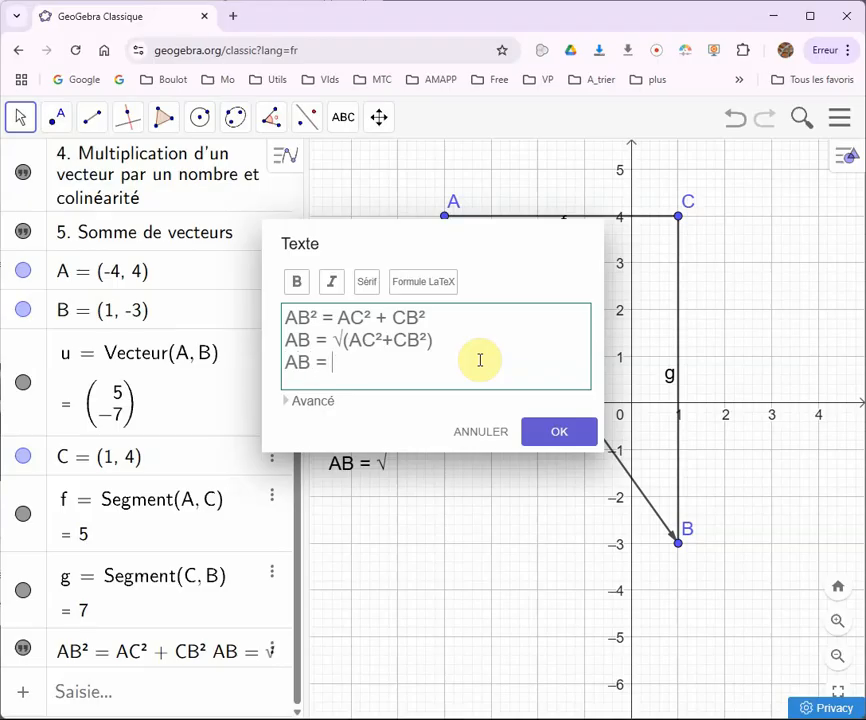
{"action": "left_click", "coordinate": [288, 400]}
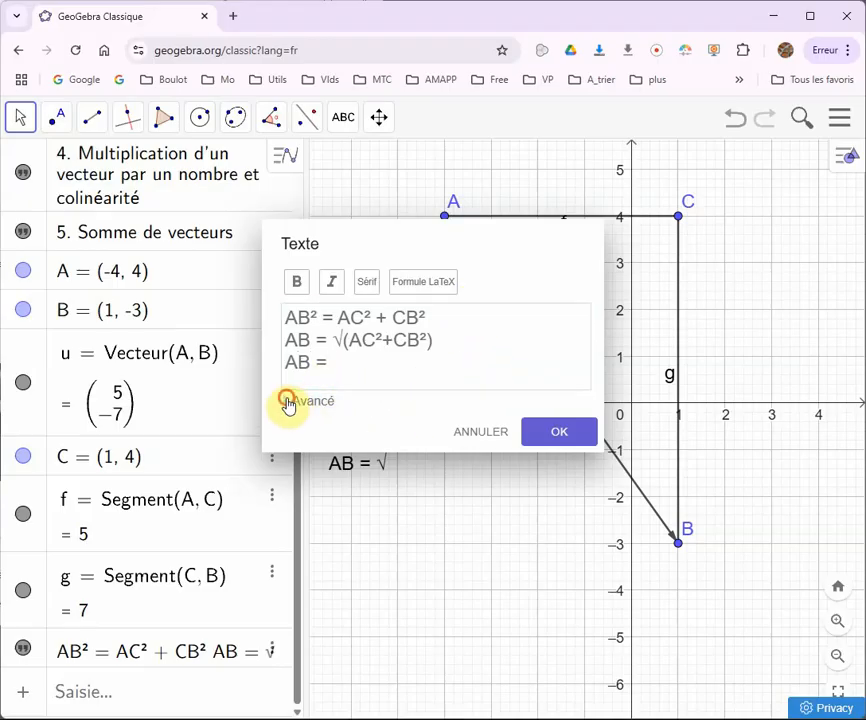
{"action": "left_click", "coordinate": [378, 426]}
{"action": "left_click", "coordinate": [424, 511]}
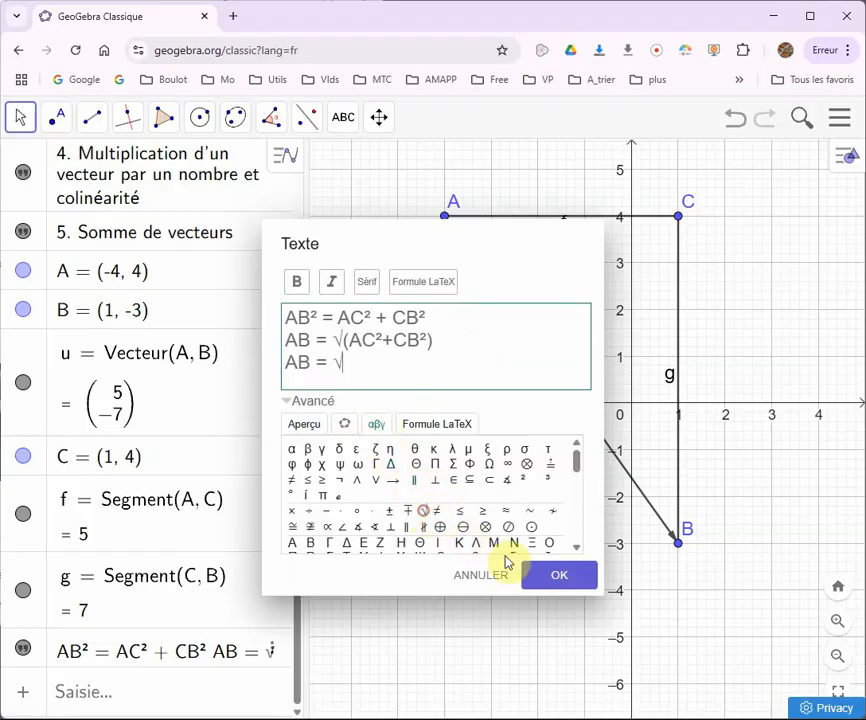
{"action": "left_click", "coordinate": [290, 404]}
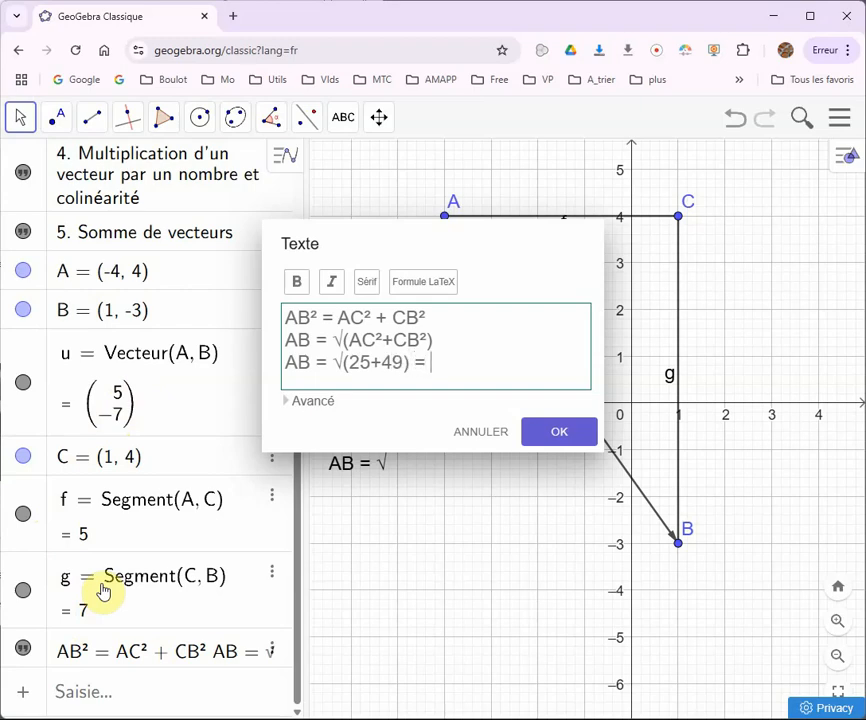
Finish the third line with "√74 = 8.6", apply the text and shift it slightly within the empty area beside vector AB.
{"action": "left_click", "coordinate": [288, 402]}
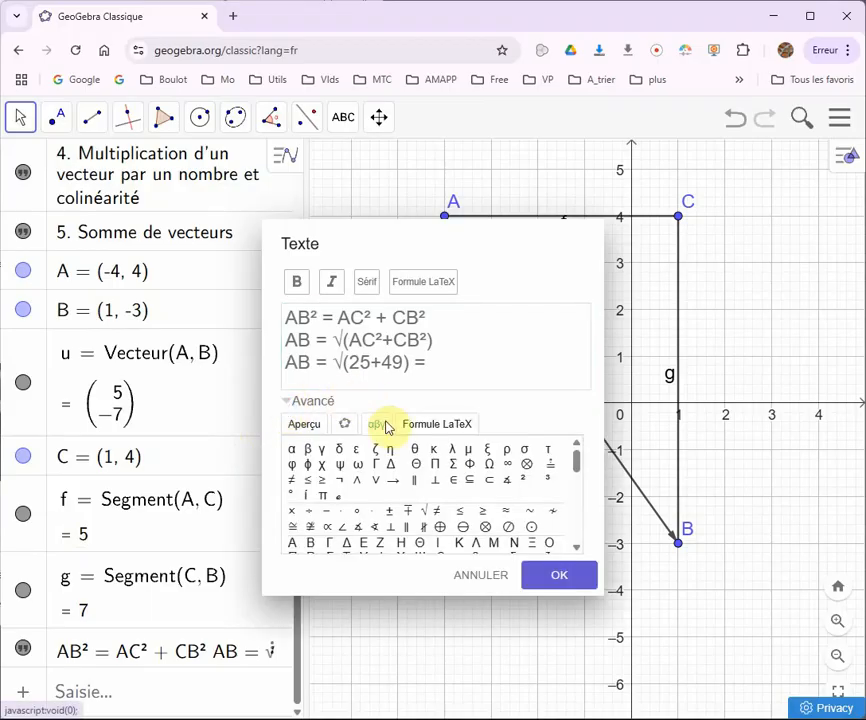
{"action": "left_click", "coordinate": [424, 510]}
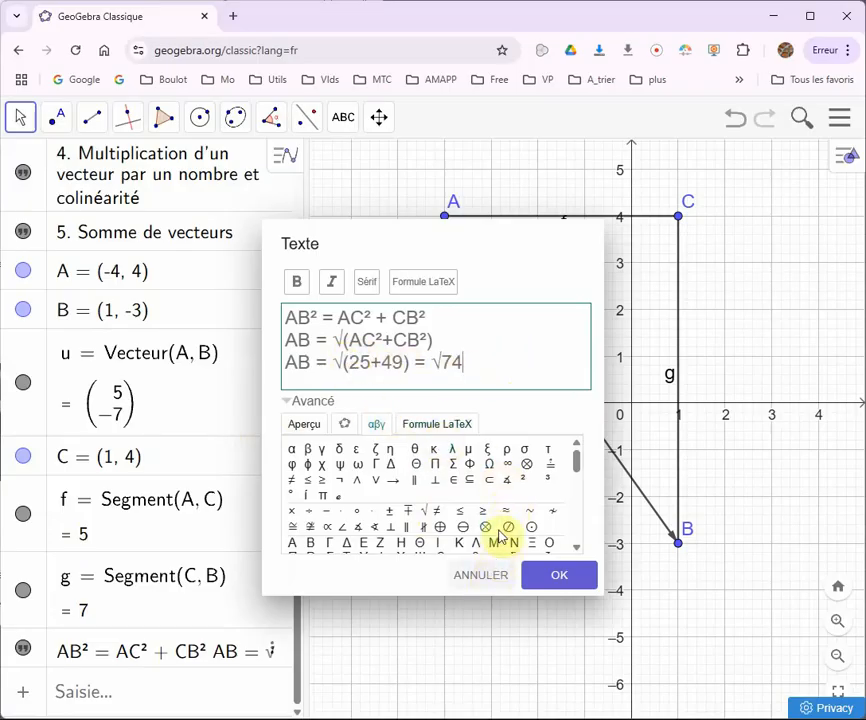
{"action": "left_click", "coordinate": [288, 401]}
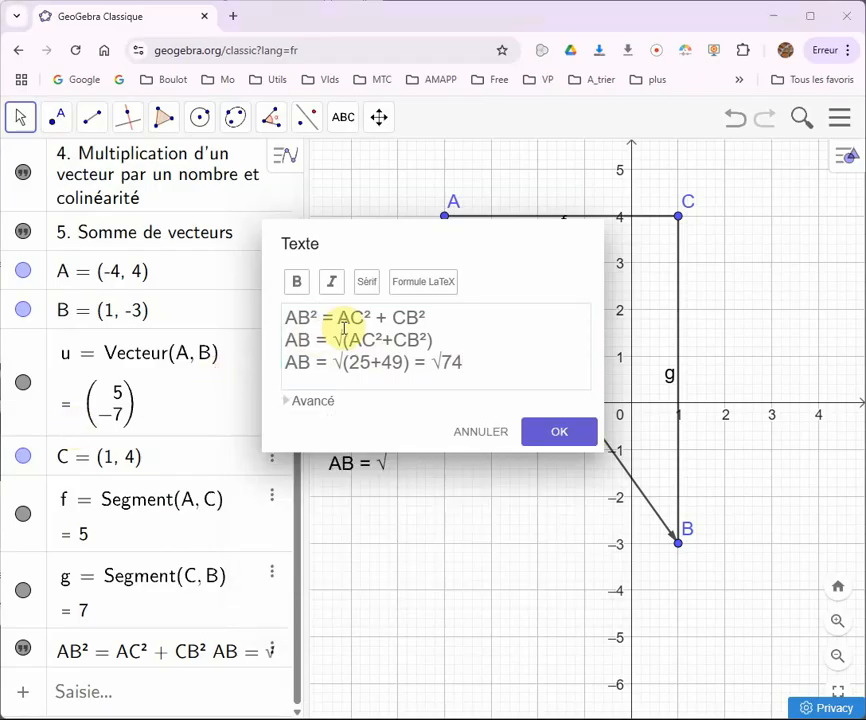
{"action": "left_click", "coordinate": [475, 361]}
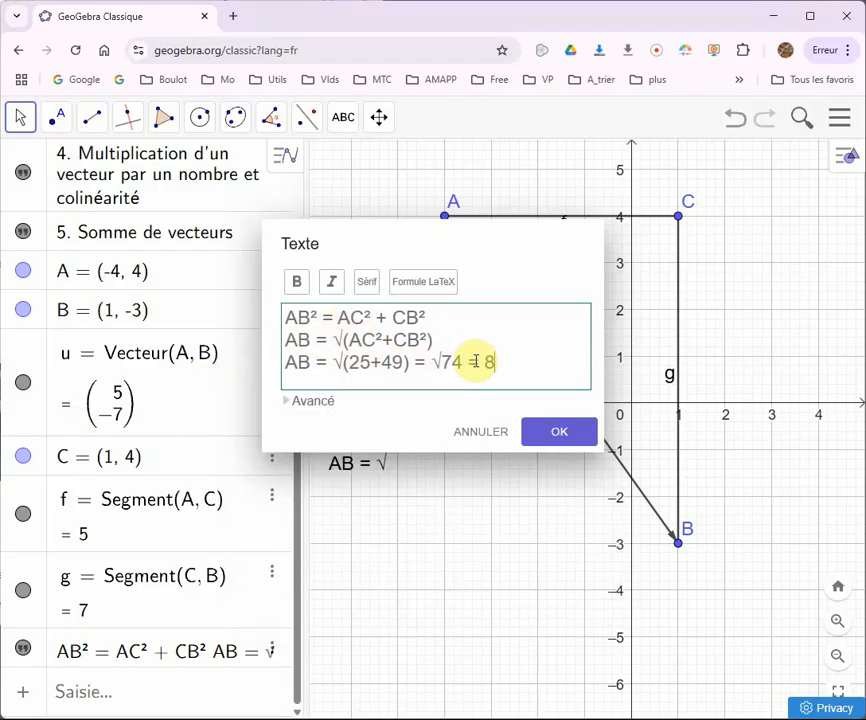
{"action": "type", "text": "= 8.6"}
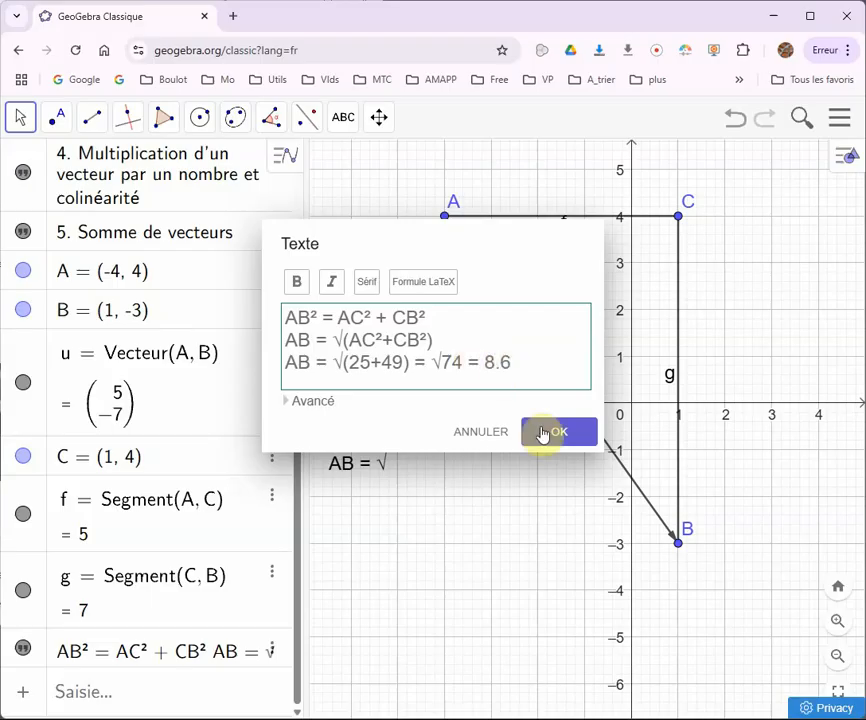
{"action": "left_click", "coordinate": [555, 431]}
{"action": "left_click_drag", "start_coordinate": [430, 470], "coordinate": [441, 500]}
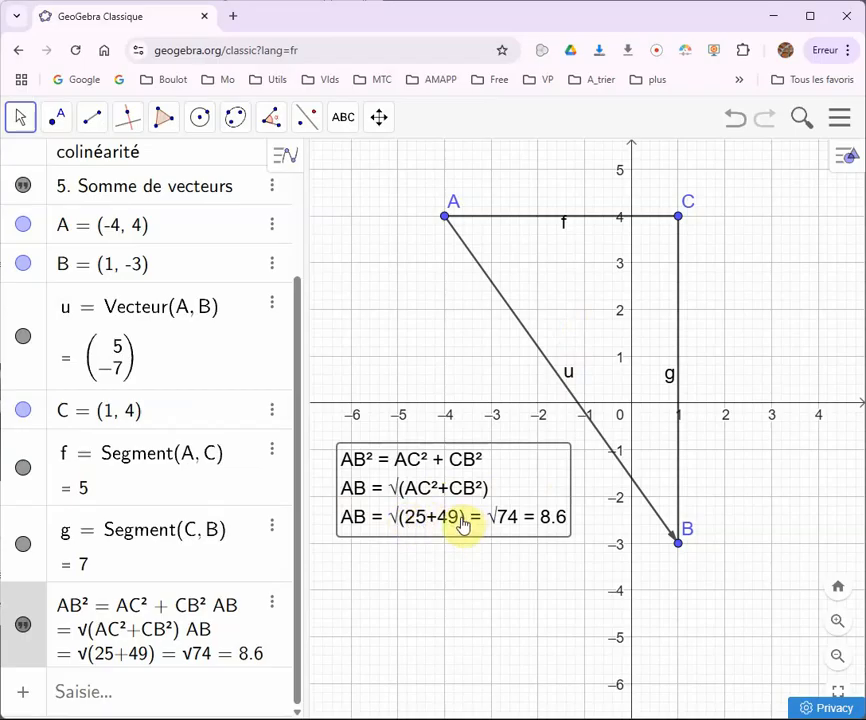
Measure the distance from A to B with the Distance ou Longueur tool and move the resulting label along the vector.
{"action": "left_click", "coordinate": [272, 122]}
{"action": "left_click", "coordinate": [287, 232]}
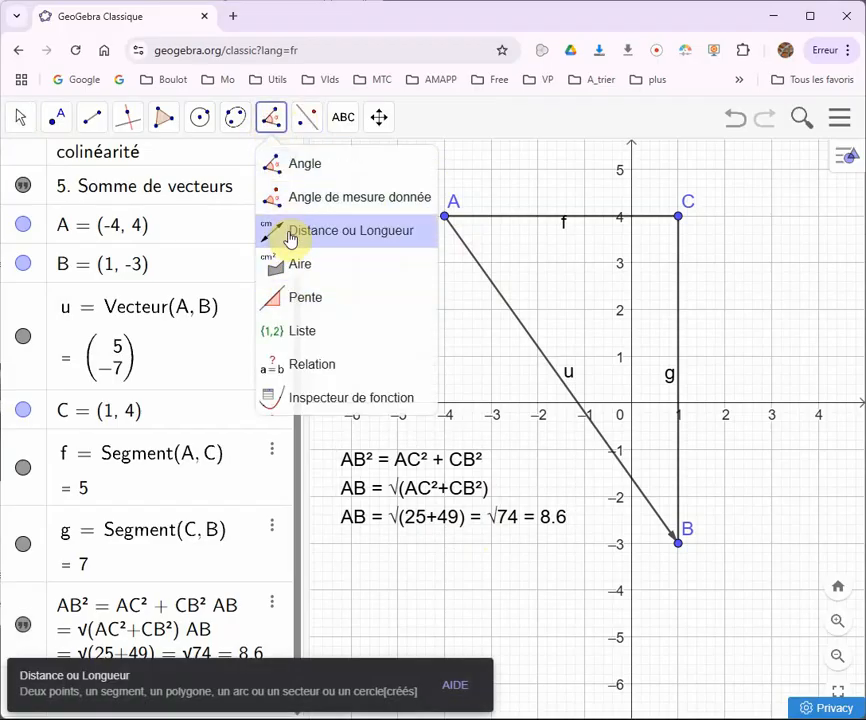
{"action": "left_click", "coordinate": [491, 284]}
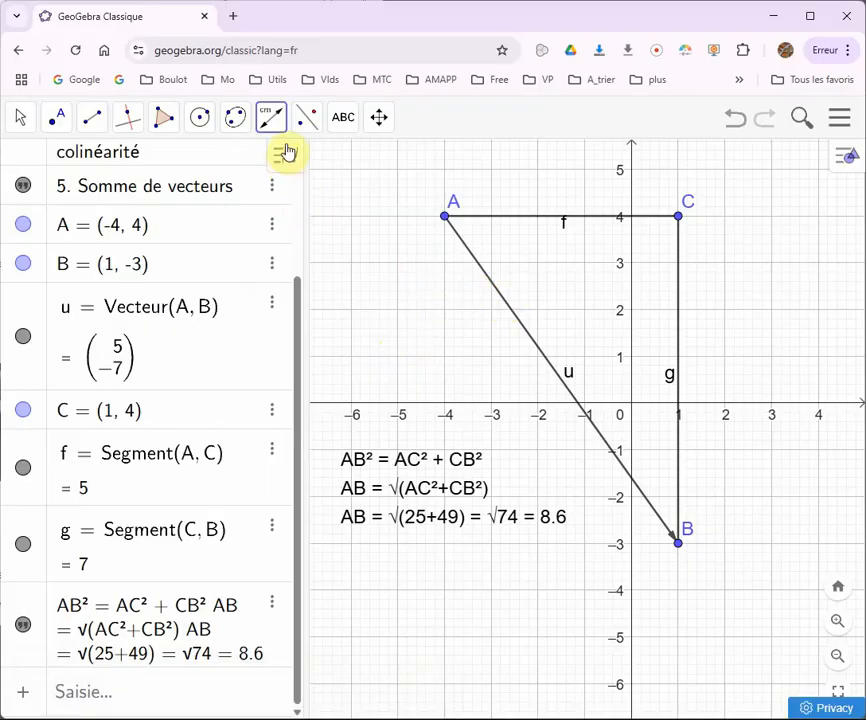
{"action": "left_click", "coordinate": [446, 218]}
{"action": "left_click", "coordinate": [677, 544]}
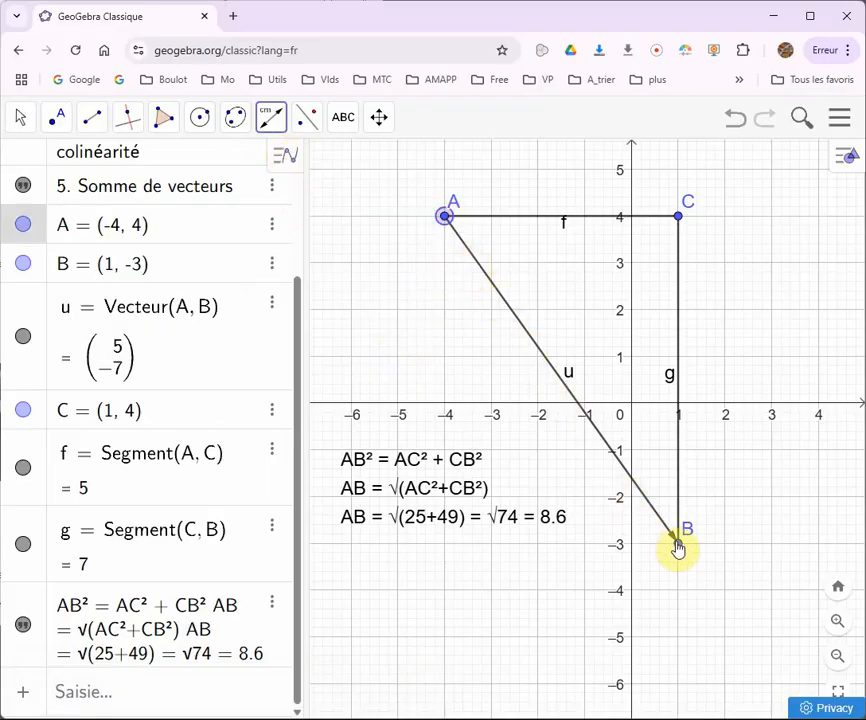
{"action": "left_click", "coordinate": [592, 378]}
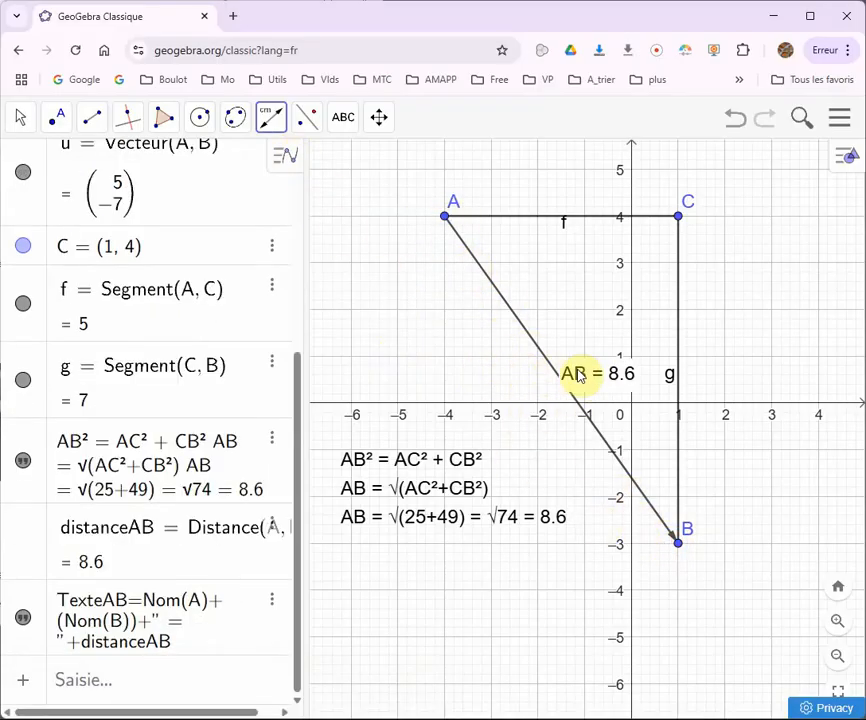
{"action": "key", "text": "Escape"}
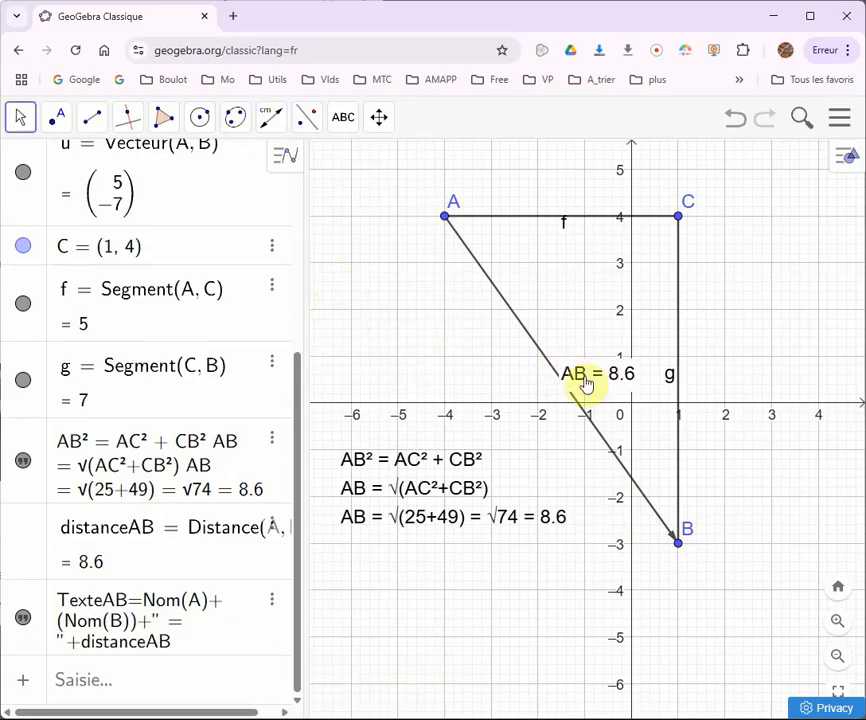
{"action": "left_click_drag", "start_coordinate": [586, 385], "coordinate": [545, 308]}
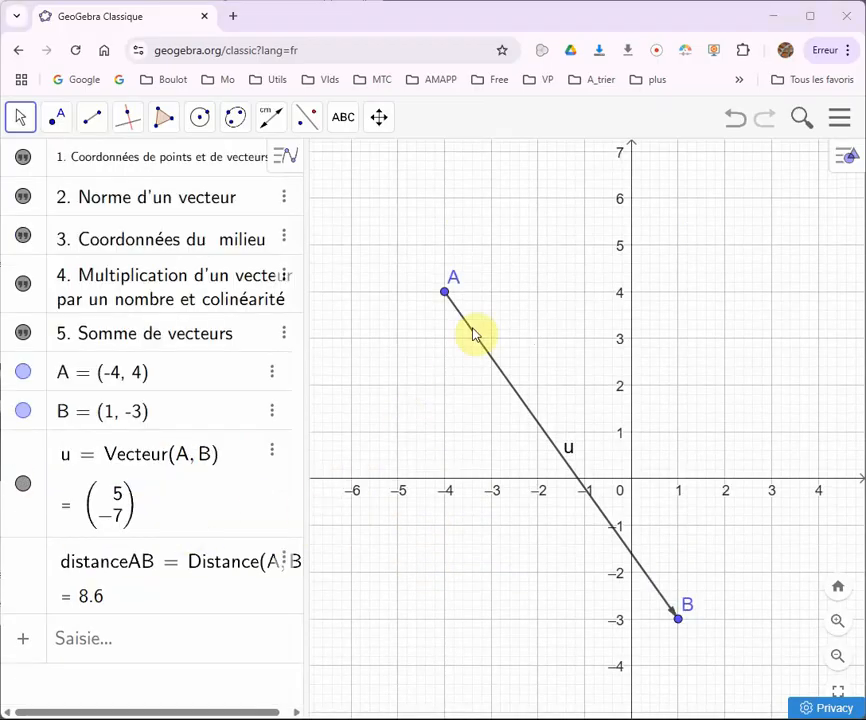
Construct the midpoint C of points A and B with the Milieu ou centre tool.
{"action": "left_click_drag", "start_coordinate": [360, 234], "coordinate": [651, 516]}
{"action": "left_click_drag", "start_coordinate": [435, 343], "coordinate": [532, 370]}
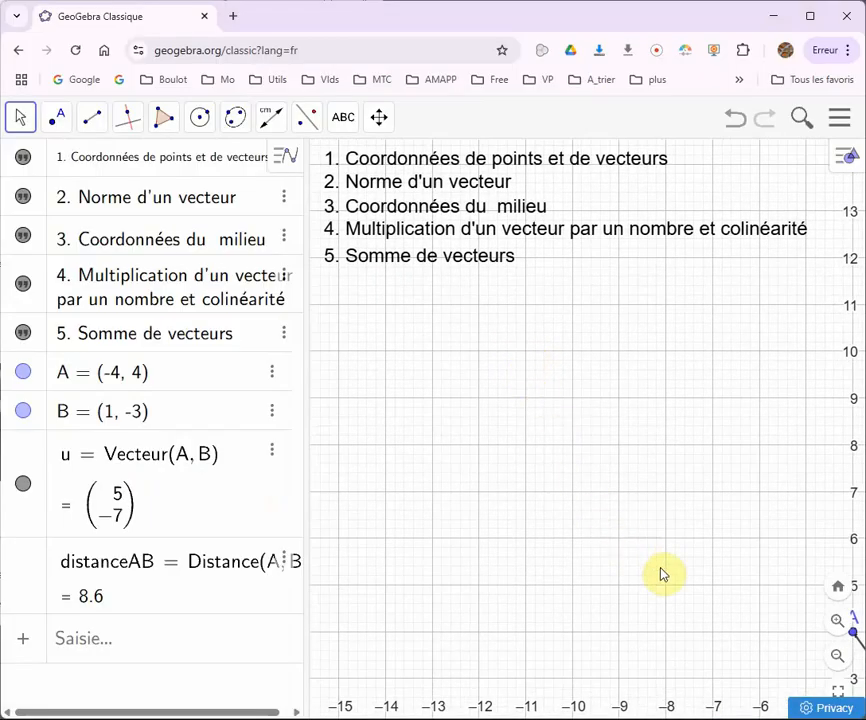
{"action": "left_click_drag", "start_coordinate": [737, 614], "coordinate": [419, 315]}
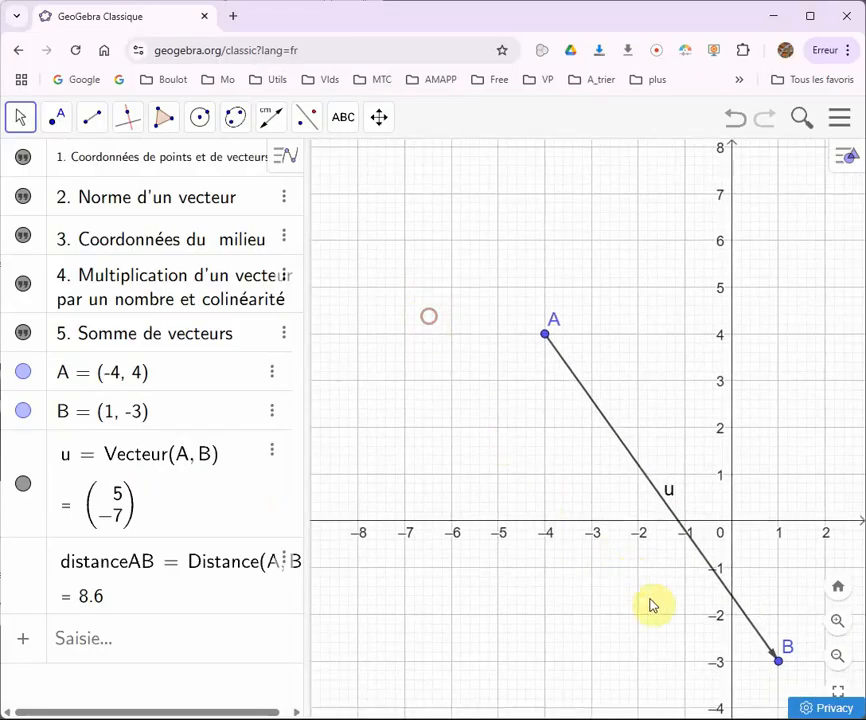
{"action": "left_click_drag", "start_coordinate": [671, 648], "coordinate": [582, 520]}
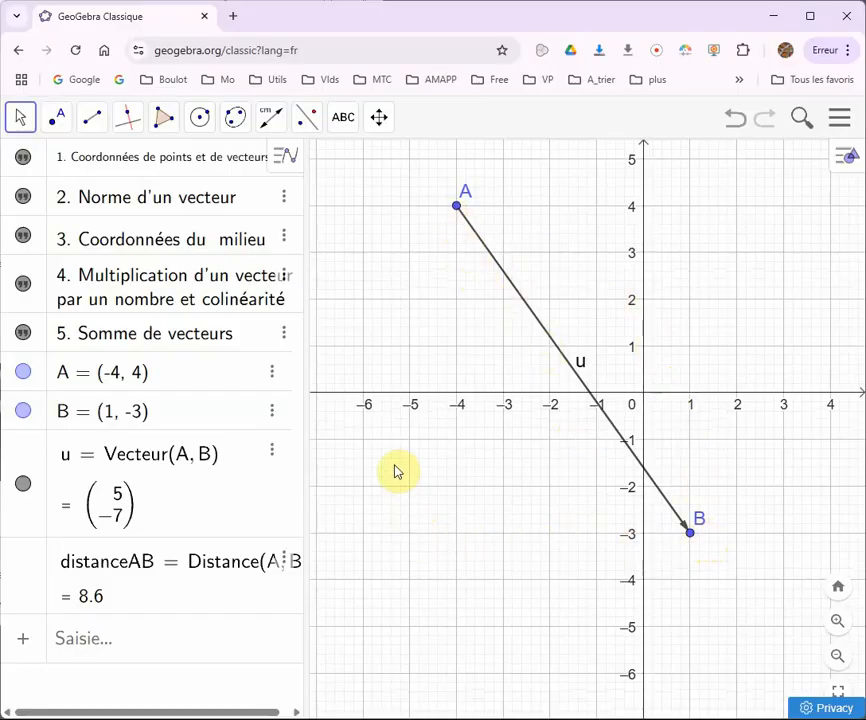
{"action": "left_click", "coordinate": [124, 124]}
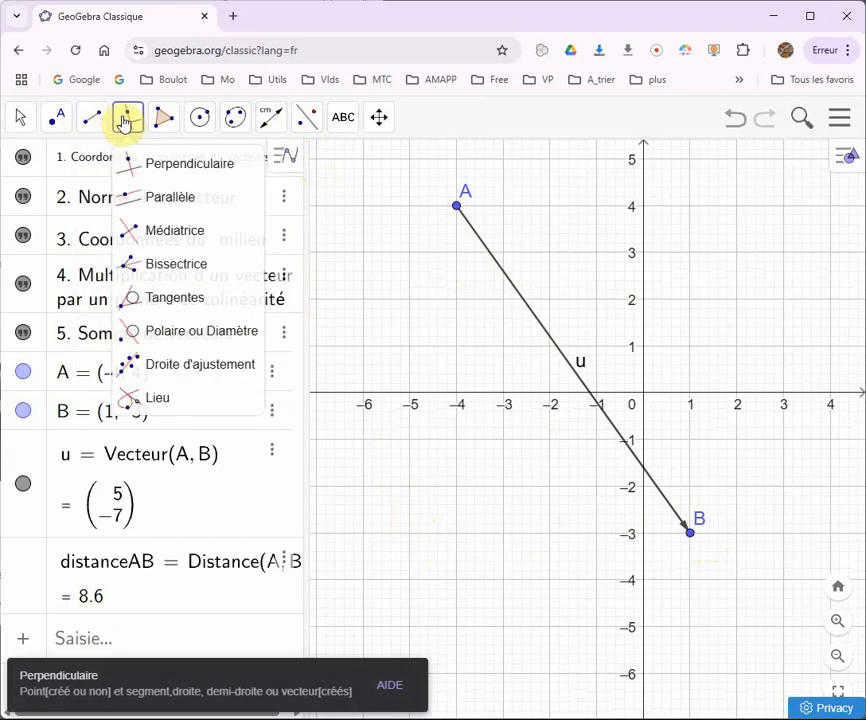
{"action": "mouse_move", "coordinate": [103, 122]}
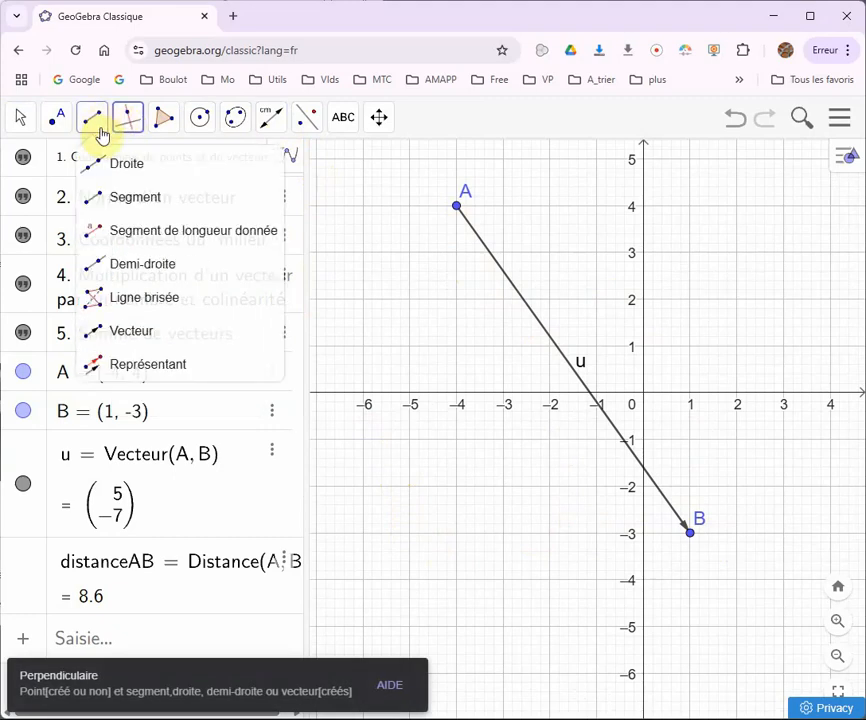
{"action": "mouse_move", "coordinate": [58, 120]}
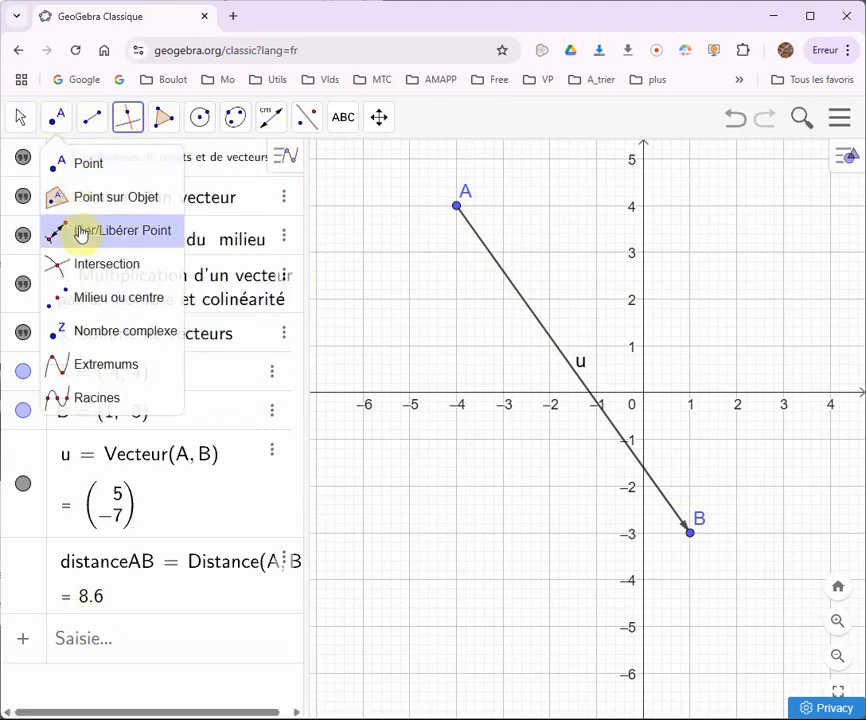
{"action": "left_click", "coordinate": [82, 304]}
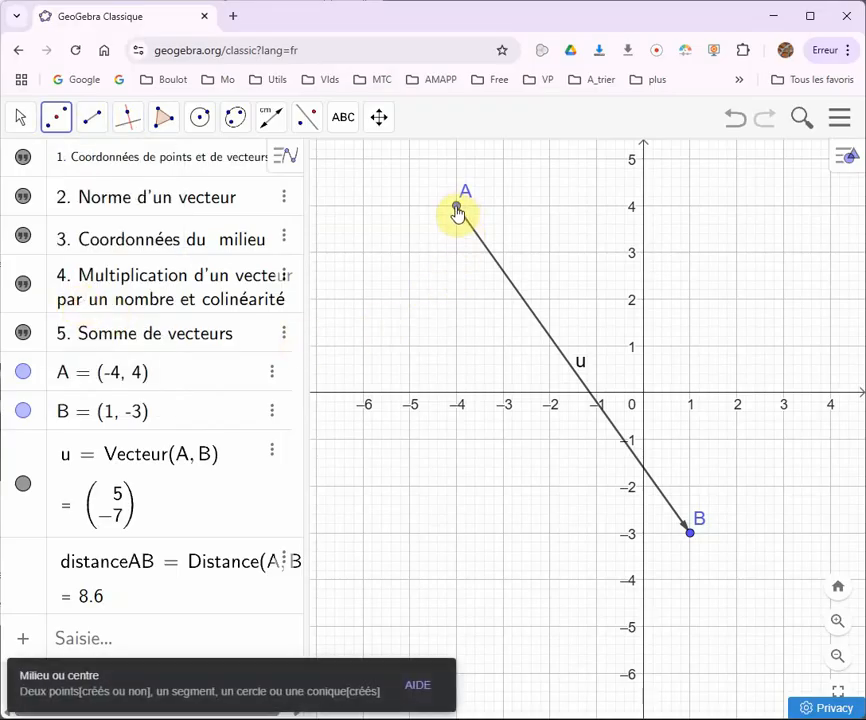
{"action": "left_click", "coordinate": [457, 210]}
{"action": "left_click", "coordinate": [690, 534]}
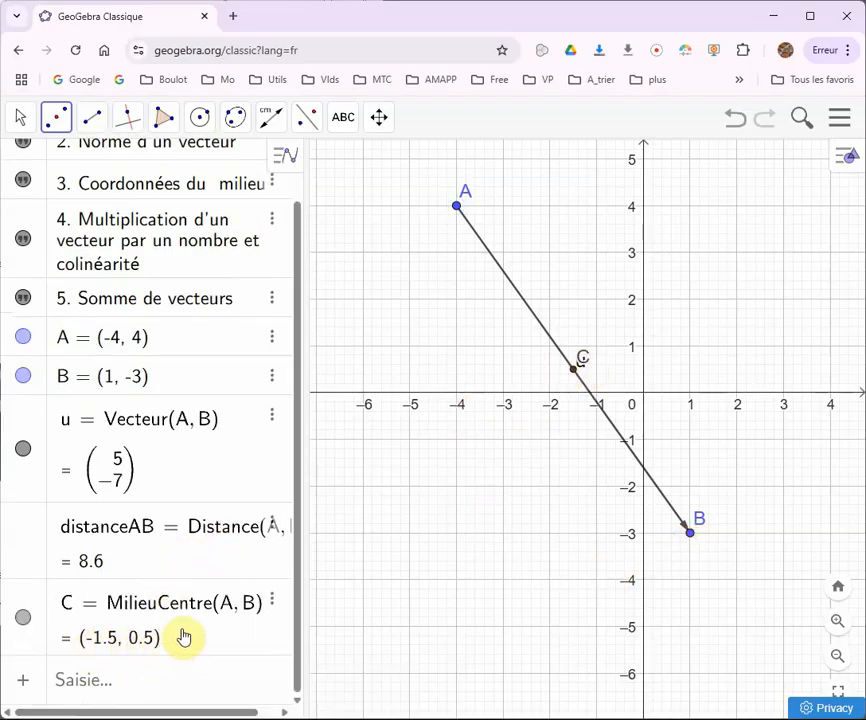
Separate the overlapping labels of midpoint C and vector u so that they sit on opposite sides of the vector.
{"action": "right_click", "coordinate": [424, 353]}
{"action": "left_click", "coordinate": [490, 316]}
{"action": "key", "text": "Escape"}
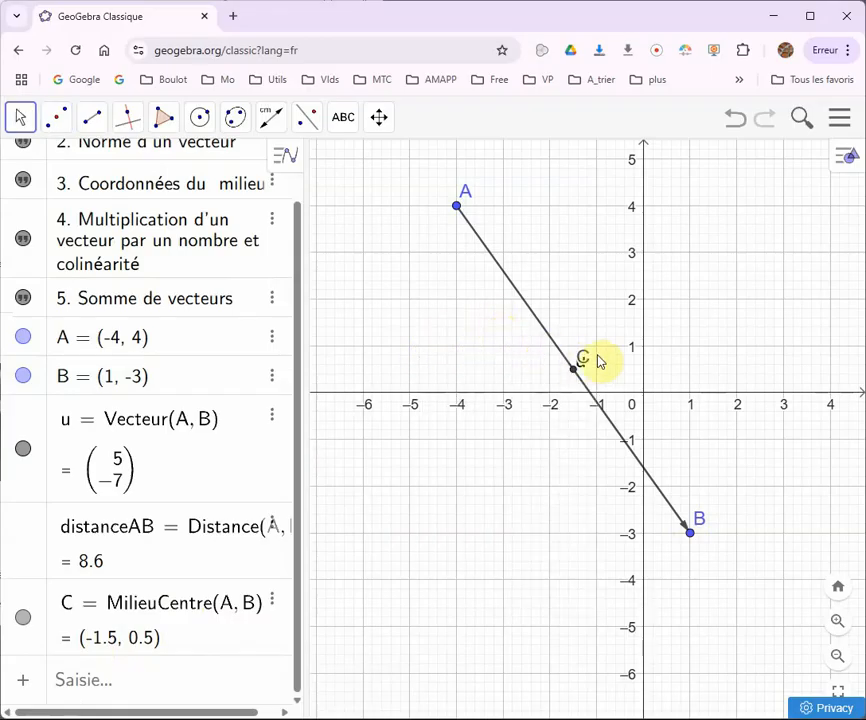
{"action": "mouse_move", "coordinate": [580, 355]}
{"action": "left_mouse_down"}
{"action": "mouse_move", "coordinate": [525, 357]}
{"action": "mouse_move", "coordinate": [588, 353]}
{"action": "left_mouse_up"}
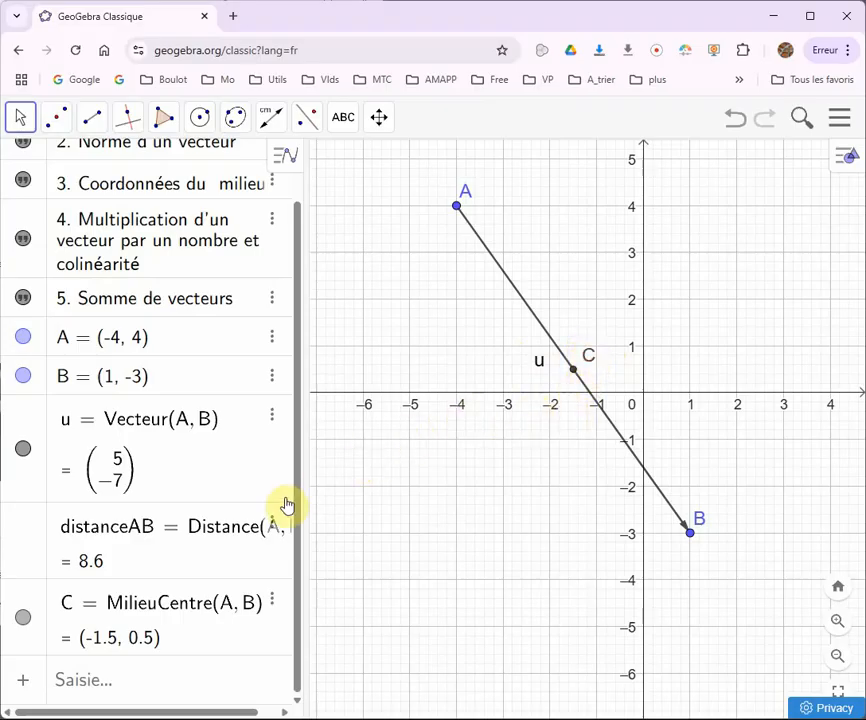
Add a text below the x-axis beside vector AB with the lines "(-4+1)/2 = -1.5" and "(4+(-3))/2 = 0.5".
{"action": "left_click", "coordinate": [341, 124]}
{"action": "left_click", "coordinate": [348, 197]}
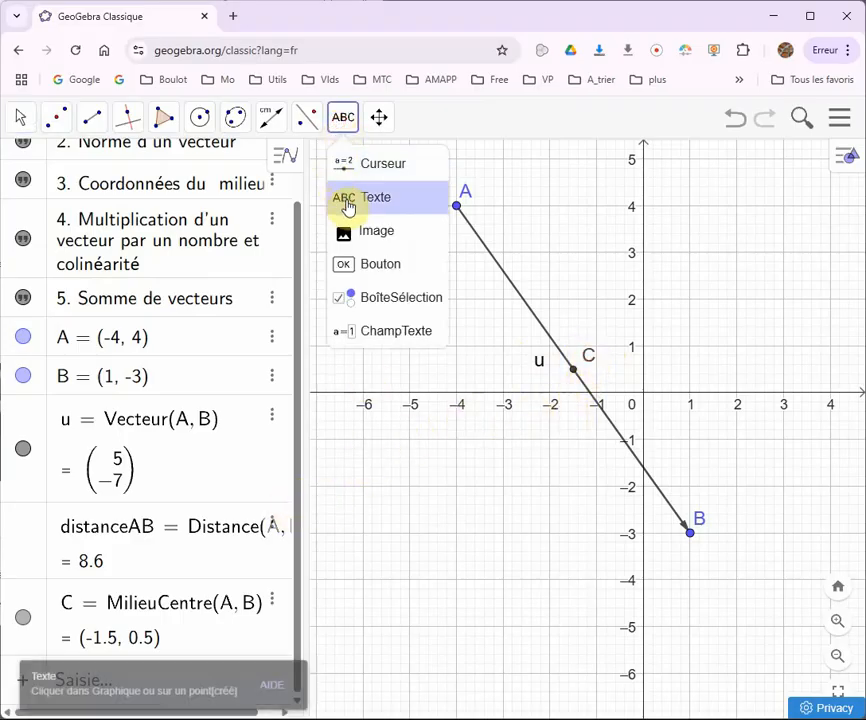
{"action": "left_click", "coordinate": [339, 438]}
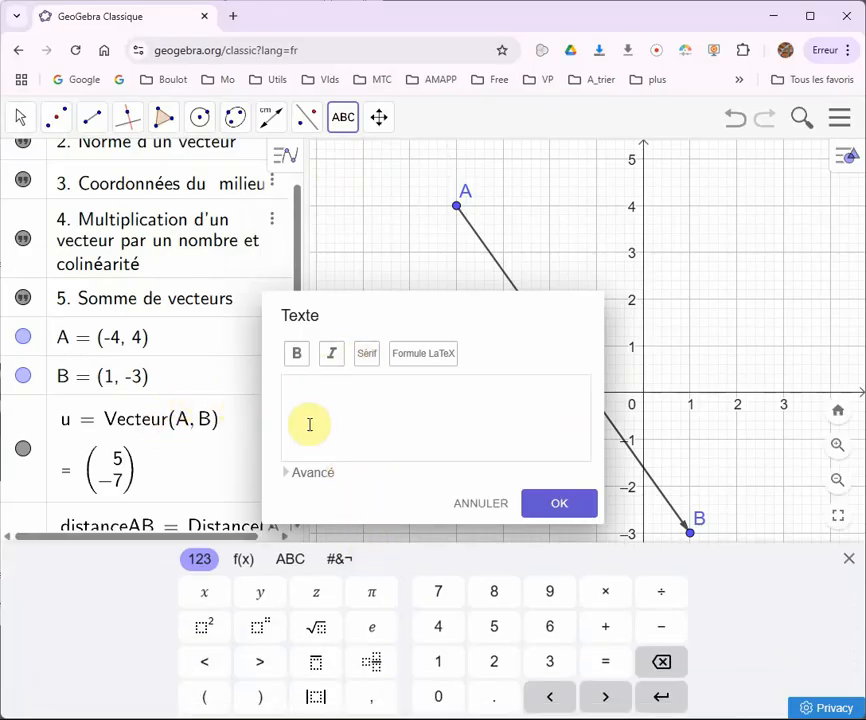
{"action": "left_click", "coordinate": [294, 387]}
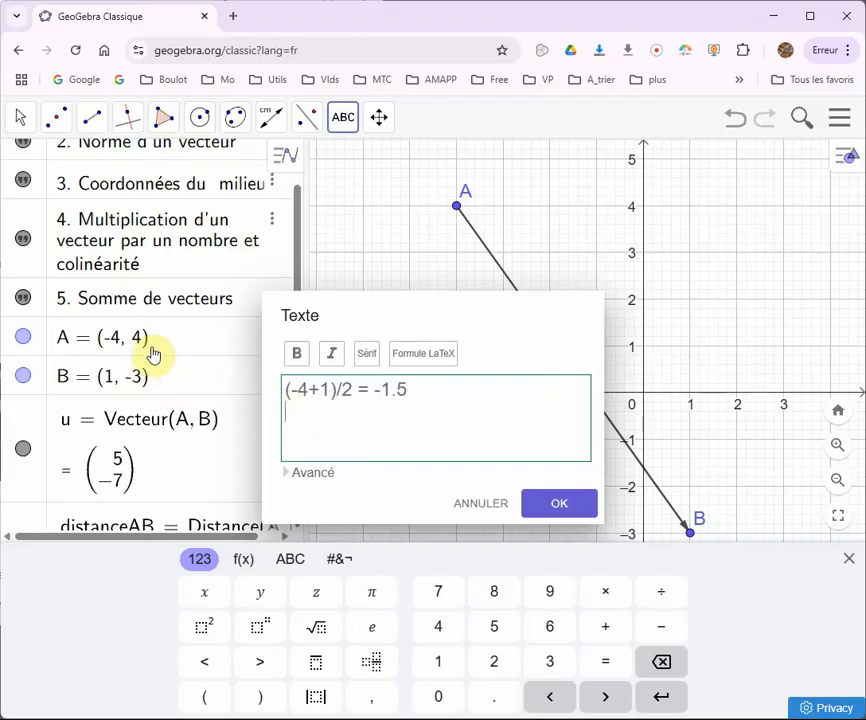
{"action": "key", "text": "Return"}
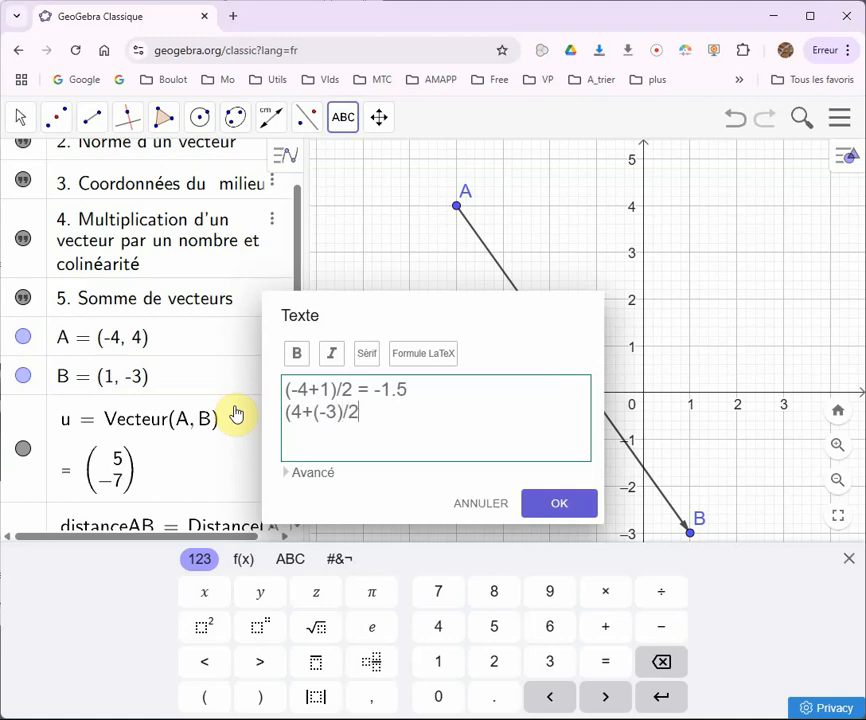
{"action": "left_click", "coordinate": [343, 412]}
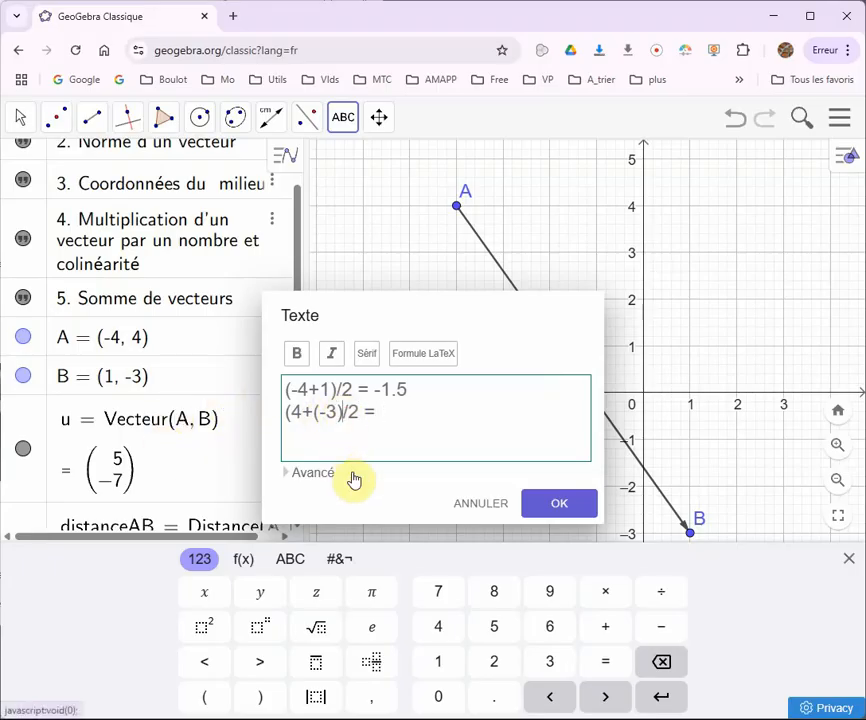
{"action": "type", "text": ")"}
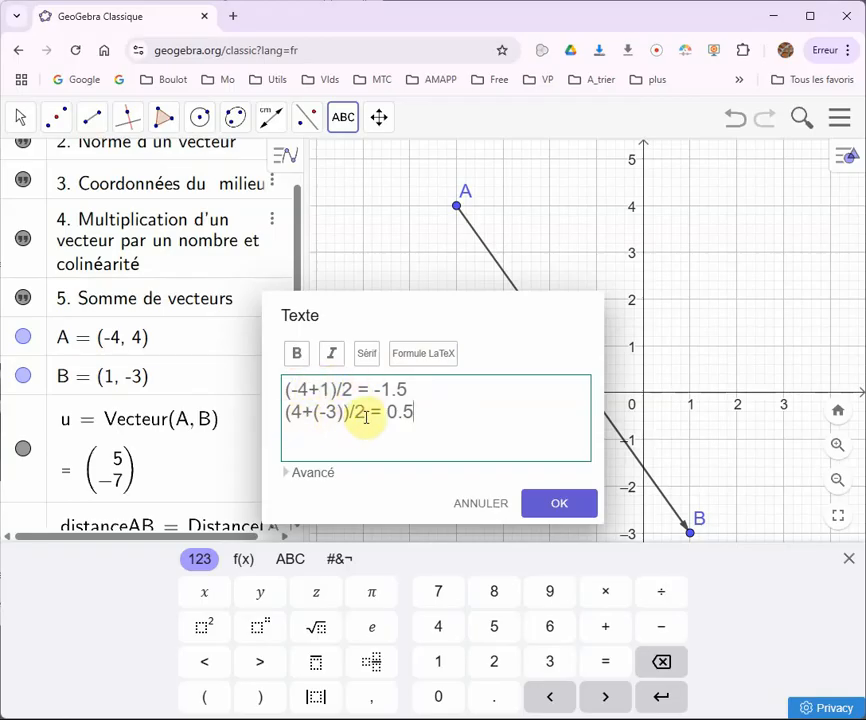
{"action": "left_click", "coordinate": [560, 506]}
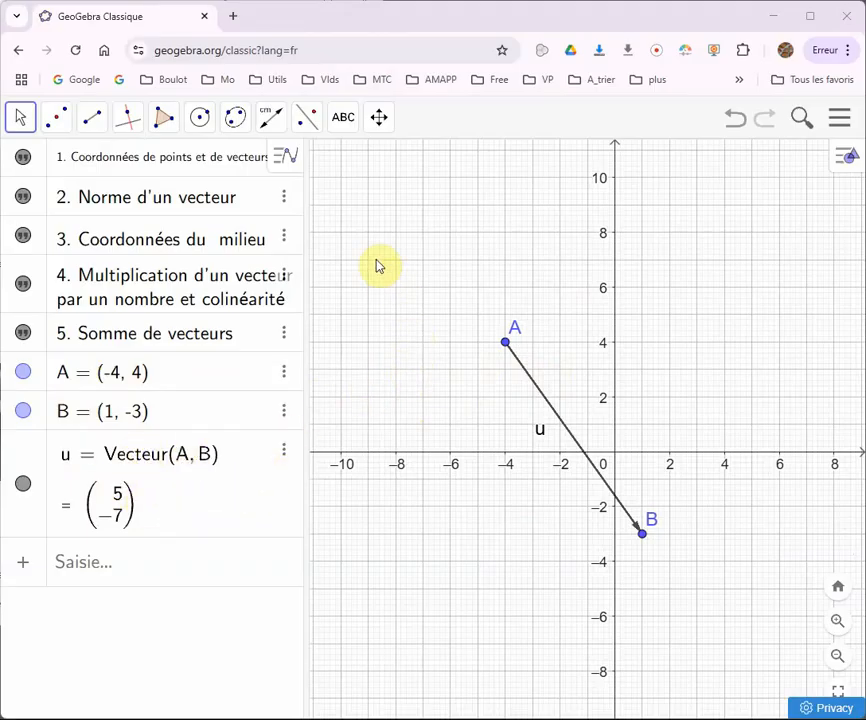
Review the numbered list of section titles above the graph, then return to vector AB.
{"action": "left_click_drag", "start_coordinate": [377, 260], "coordinate": [507, 354]}
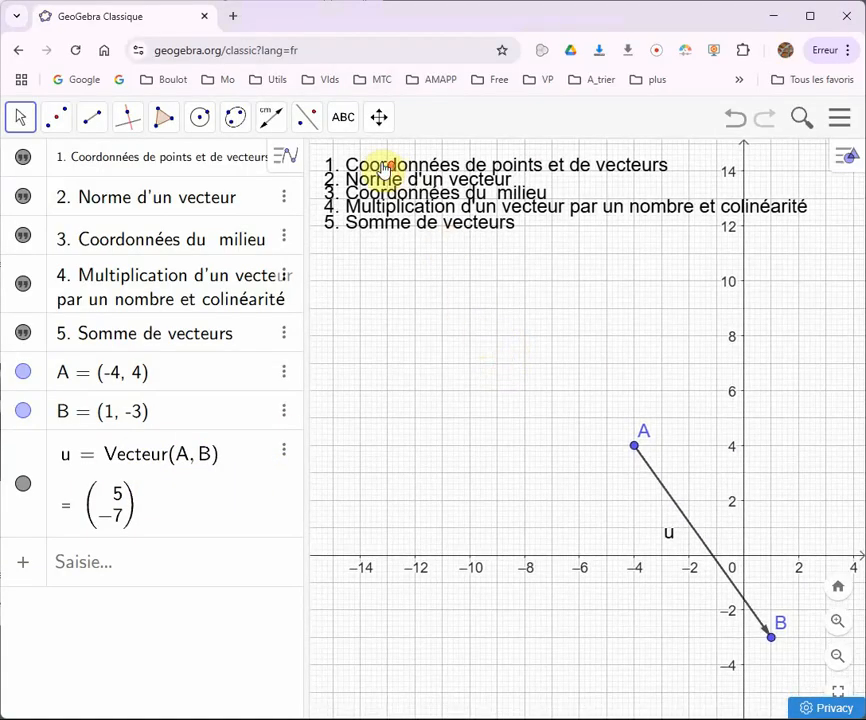
{"action": "scroll", "coordinate": [384, 173], "scroll_direction": "up", "scroll_amount": 5}
{"action": "left_click_drag", "start_coordinate": [361, 350], "coordinate": [402, 342]}
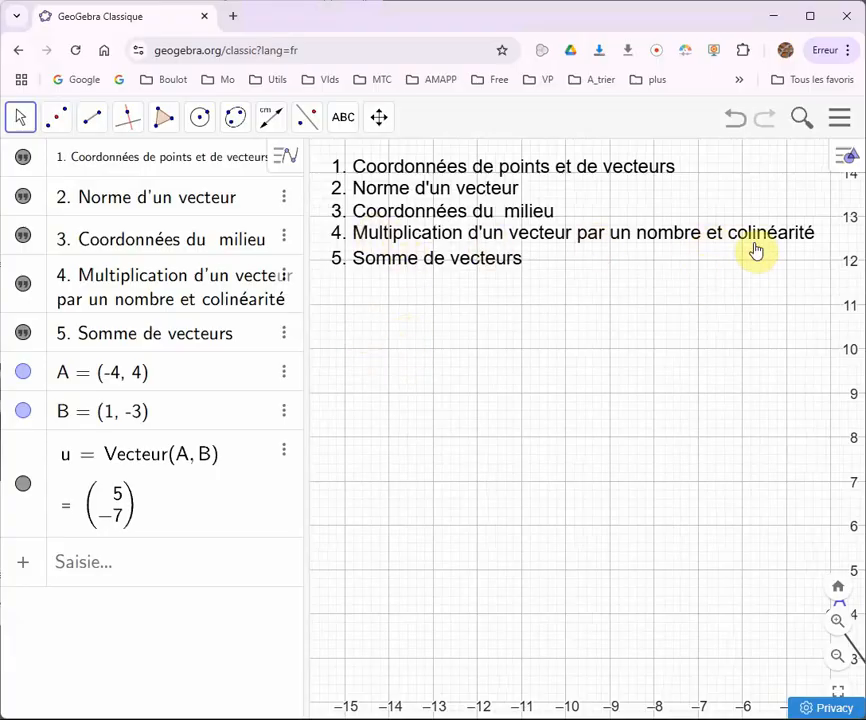
{"action": "scroll", "coordinate": [466, 300], "scroll_direction": "down", "scroll_amount": 5}
{"action": "left_click_drag", "start_coordinate": [563, 450], "coordinate": [355, 266]}
{"action": "scroll", "coordinate": [418, 372], "scroll_direction": "up", "scroll_amount": 1}
{"action": "scroll", "coordinate": [418, 372], "scroll_direction": "up", "scroll_amount": 2}
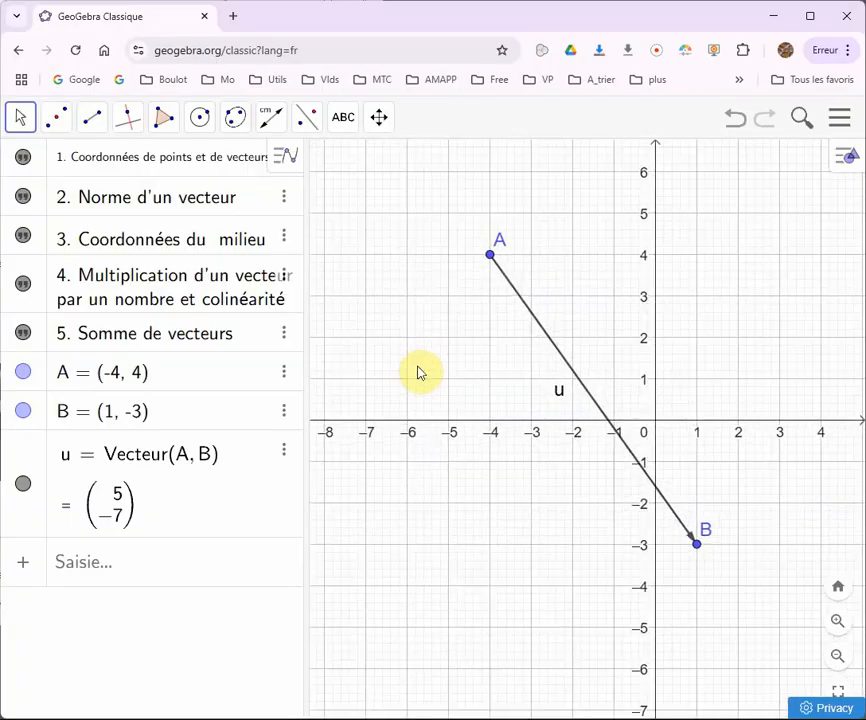
{"action": "left_click_drag", "start_coordinate": [537, 464], "coordinate": [481, 493]}
{"action": "scroll", "coordinate": [481, 462], "scroll_direction": "down", "scroll_amount": 3}
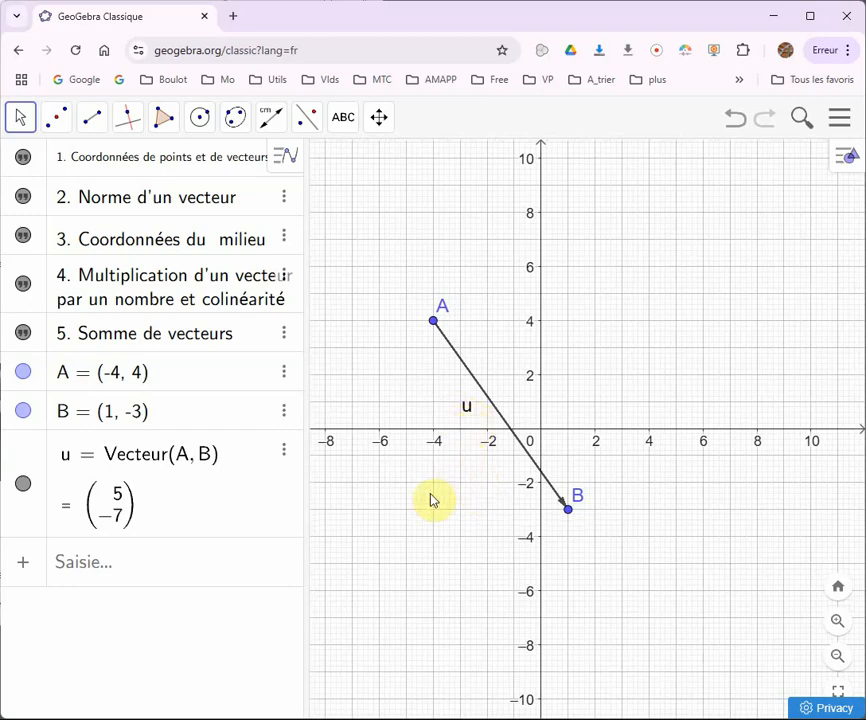
Create a vector as the multiple -0.5u of vector u.
{"action": "left_click", "coordinate": [139, 569]}
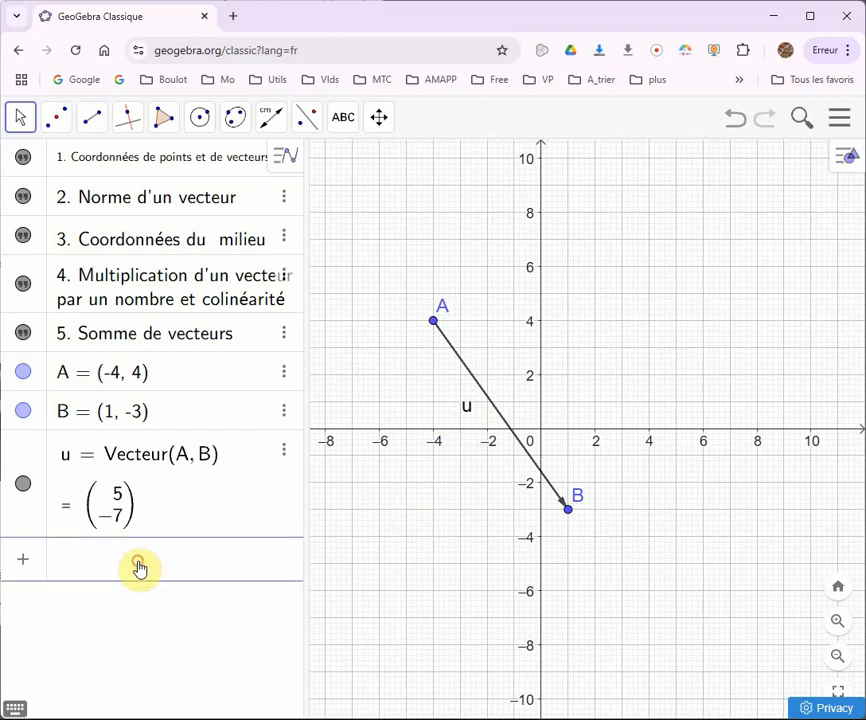
{"action": "type", "text": "-0.5"}
{"action": "key", "text": "Return"}
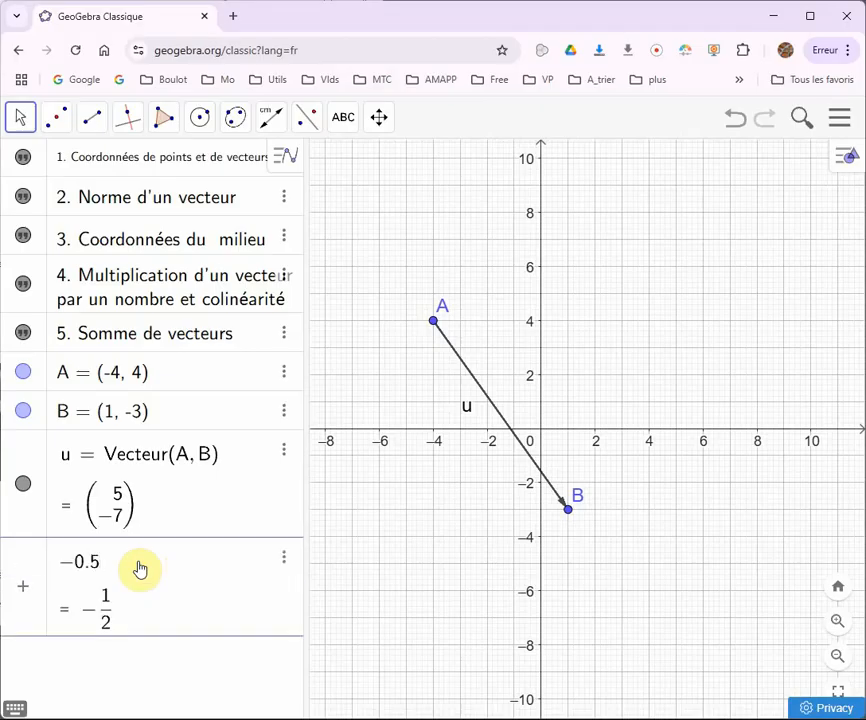
{"action": "type", "text": "u"}
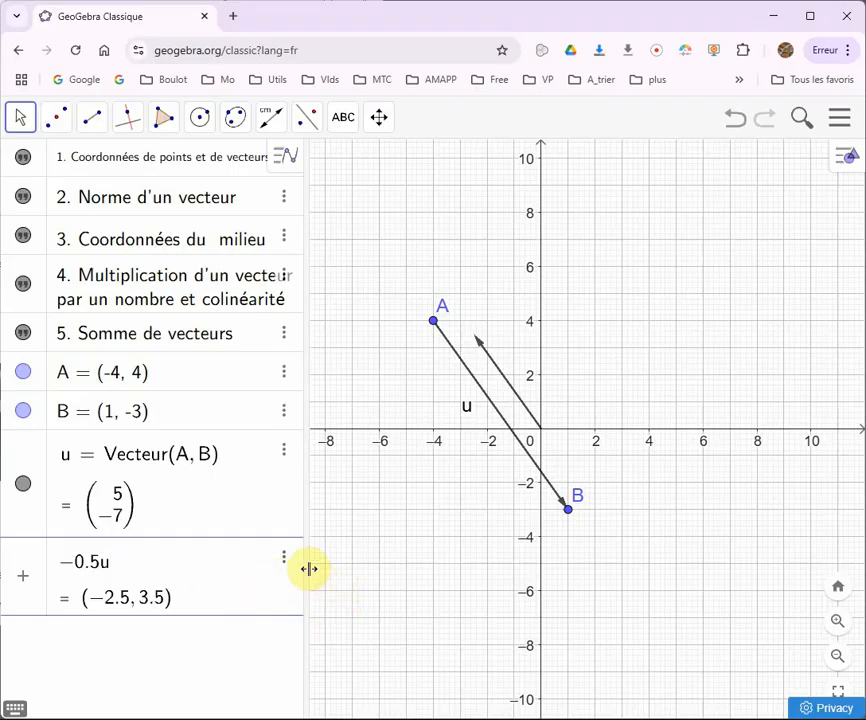
{"action": "left_click", "coordinate": [344, 548]}
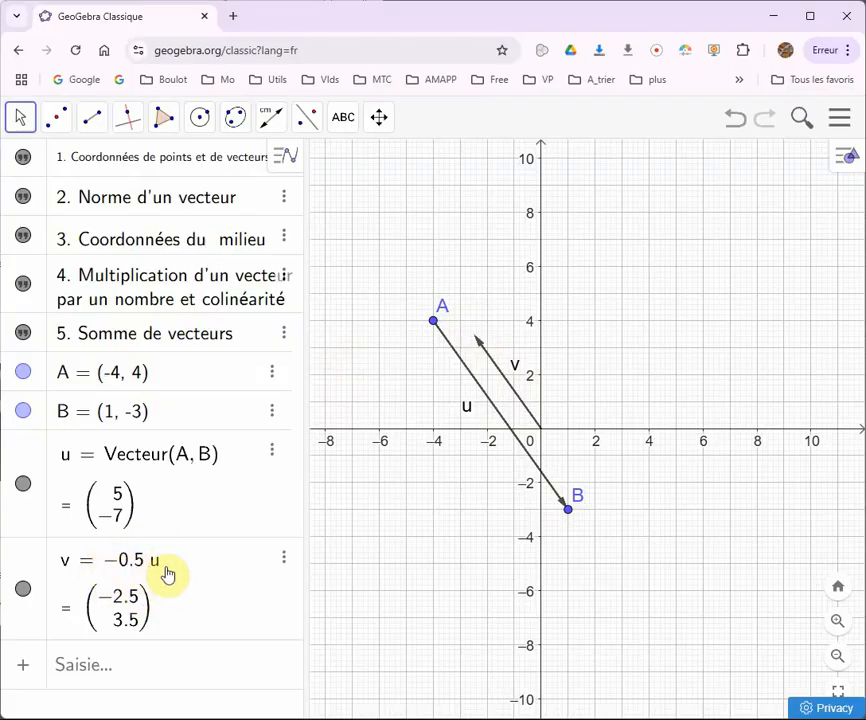
Create another vector as the multiple 1.5u of vector u.
{"action": "left_click", "coordinate": [110, 662]}
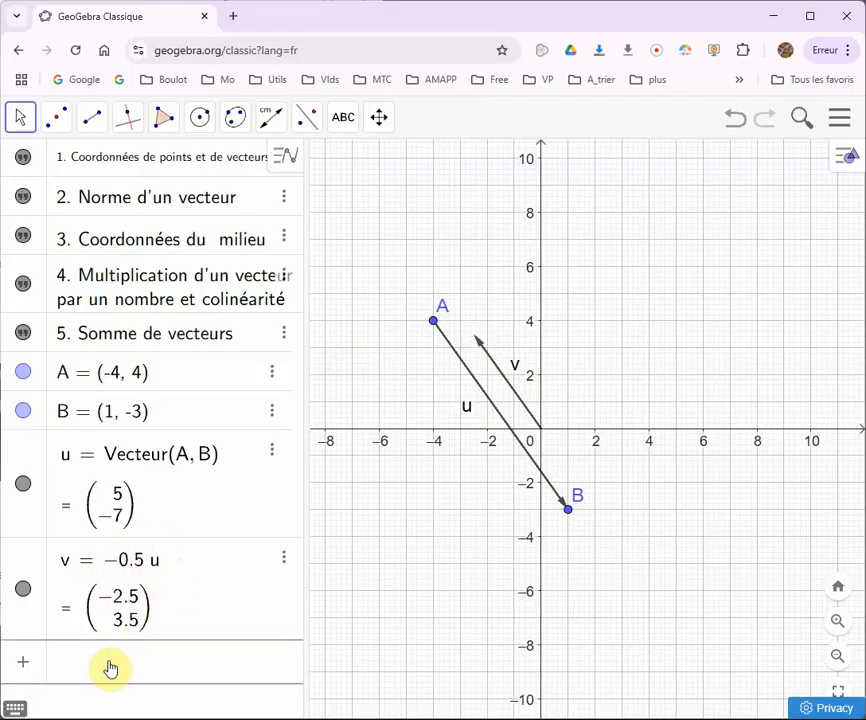
{"action": "type", "text": "1.5u"}
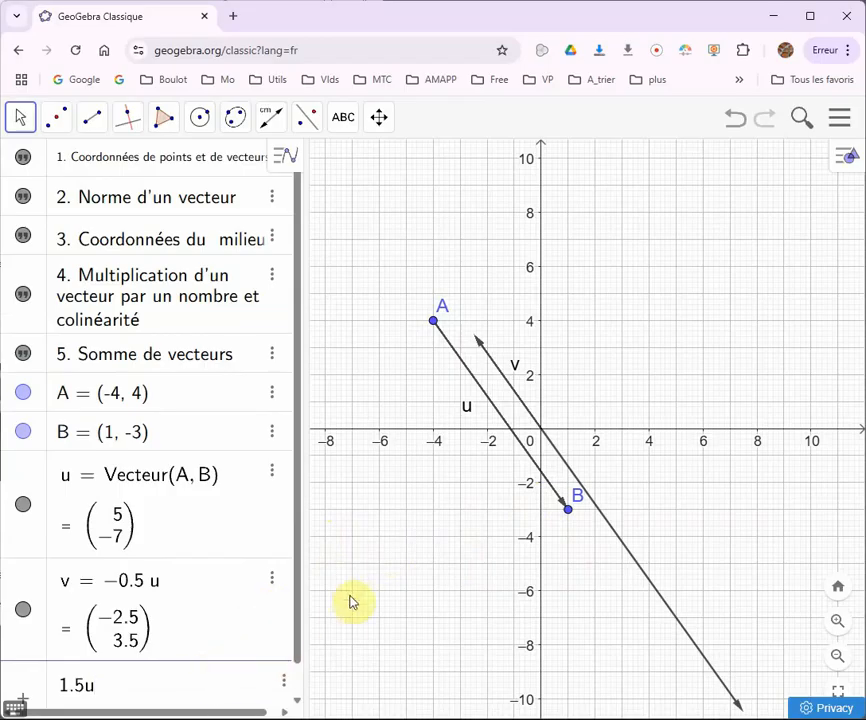
{"action": "key", "text": "Return"}
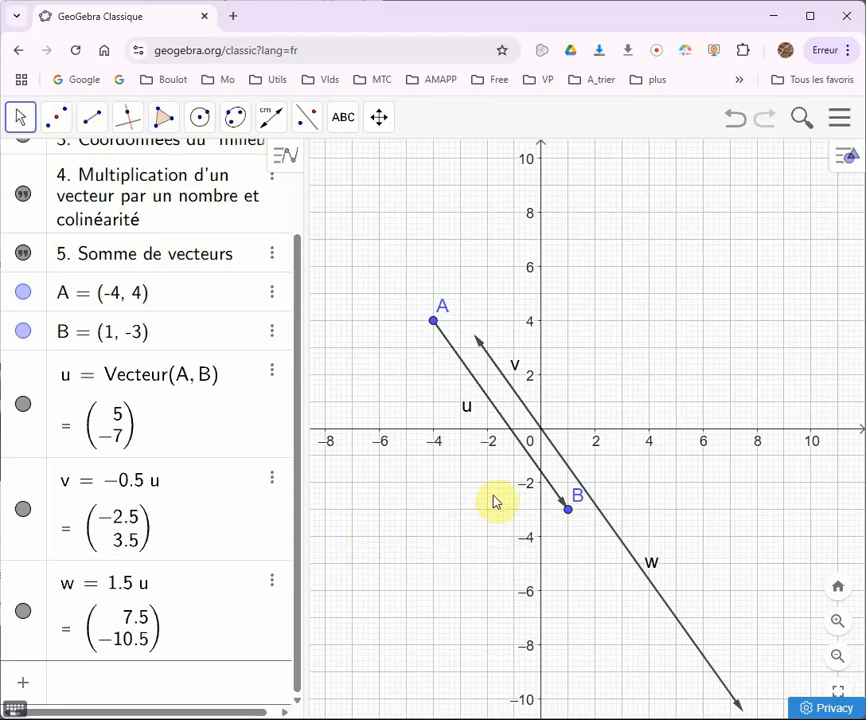
Add a text beside the y-axis, above the x-axis, with the lines "déplacement x : -0.5×5 = -2.5" and "déplacement y : -0.5×(-7) = 3.5".
{"action": "scroll", "coordinate": [555, 530], "scroll_direction": "up", "scroll_amount": 5}
{"action": "left_click_drag", "start_coordinate": [610, 242], "coordinate": [643, 428]}
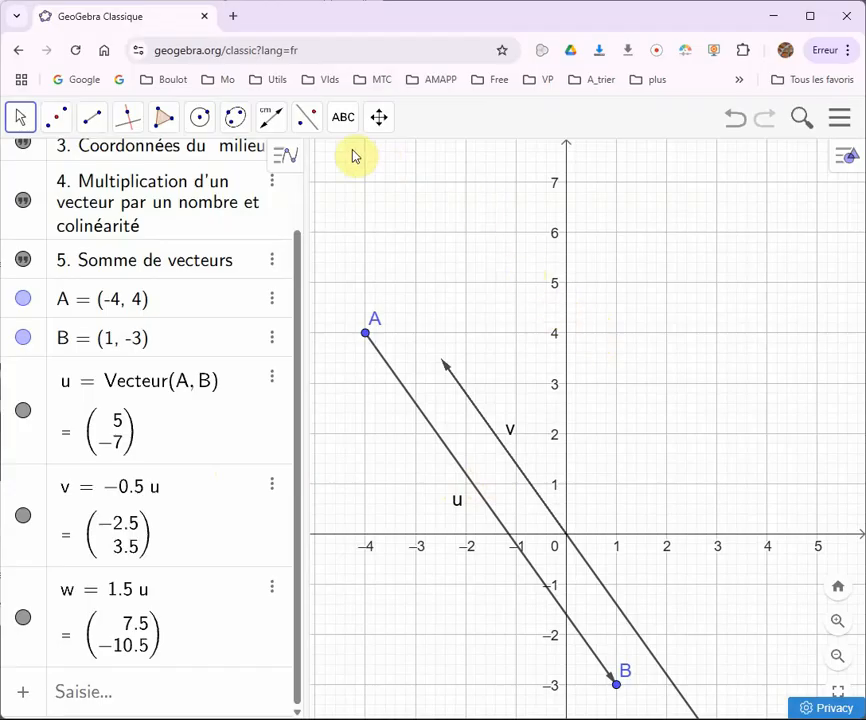
{"action": "left_click", "coordinate": [343, 117]}
{"action": "left_click", "coordinate": [379, 213]}
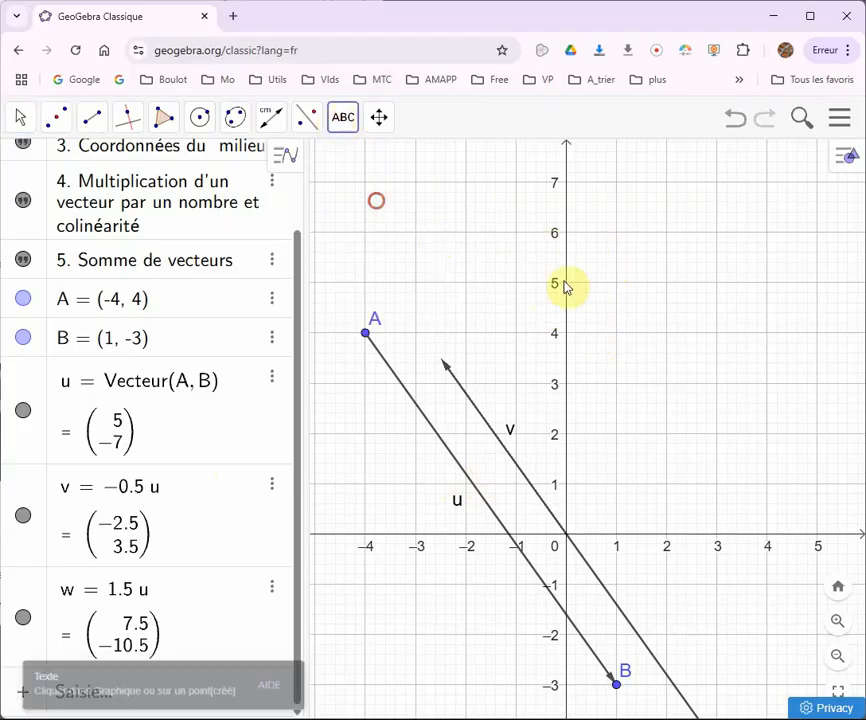
{"action": "left_click", "coordinate": [628, 288]}
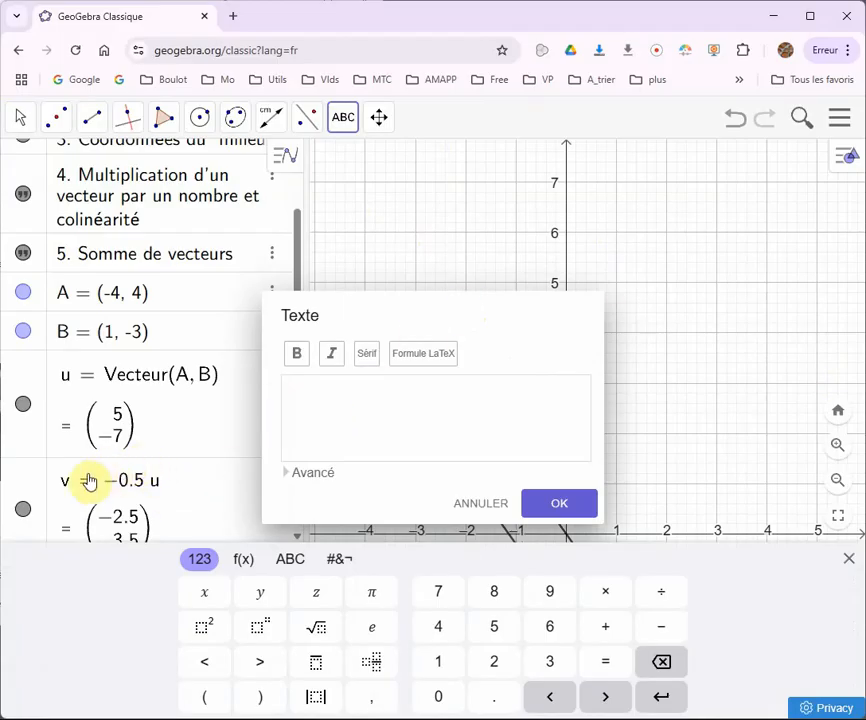
{"action": "left_click", "coordinate": [325, 387]}
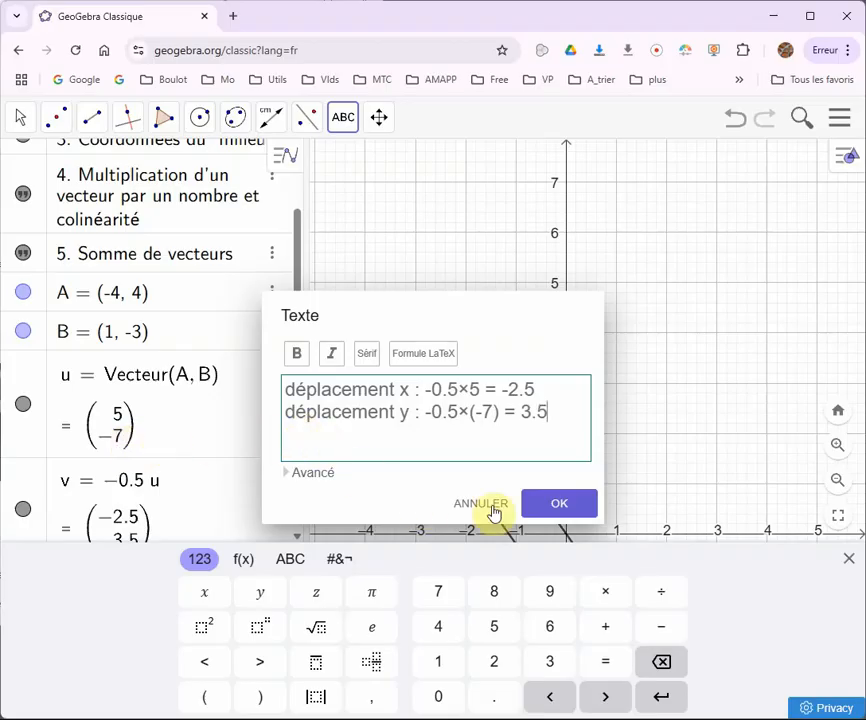
{"action": "left_click", "coordinate": [557, 503]}
{"action": "left_click_drag", "start_coordinate": [705, 270], "coordinate": [709, 402]}
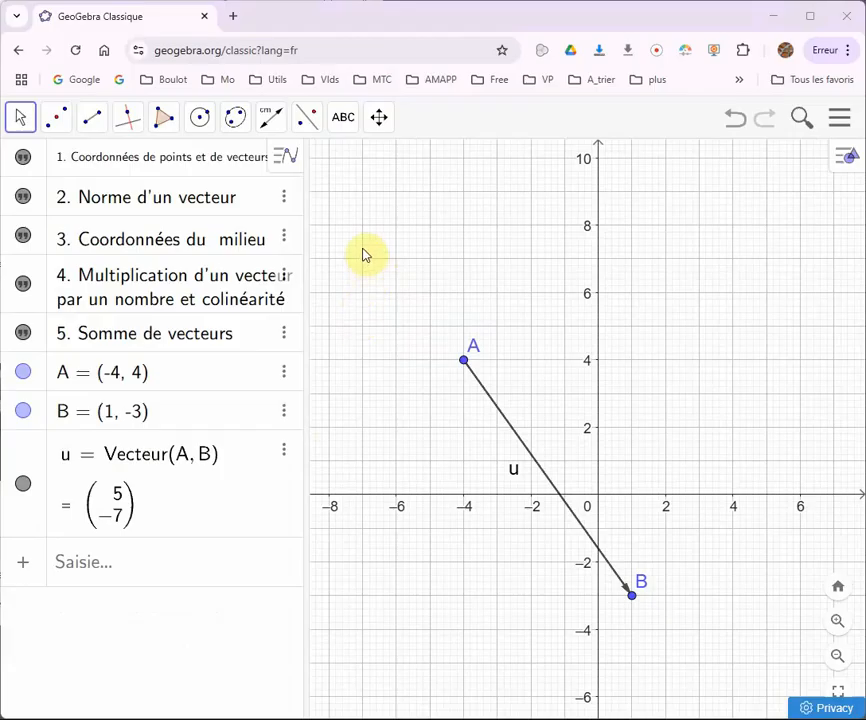
Draw a second vector from (-6, -5) to (-3, -3) with the Vecteur tool.
{"action": "left_click_drag", "start_coordinate": [365, 253], "coordinate": [479, 299]}
{"action": "left_click_drag", "start_coordinate": [613, 563], "coordinate": [362, 328]}
{"action": "left_click_drag", "start_coordinate": [508, 464], "coordinate": [469, 495]}
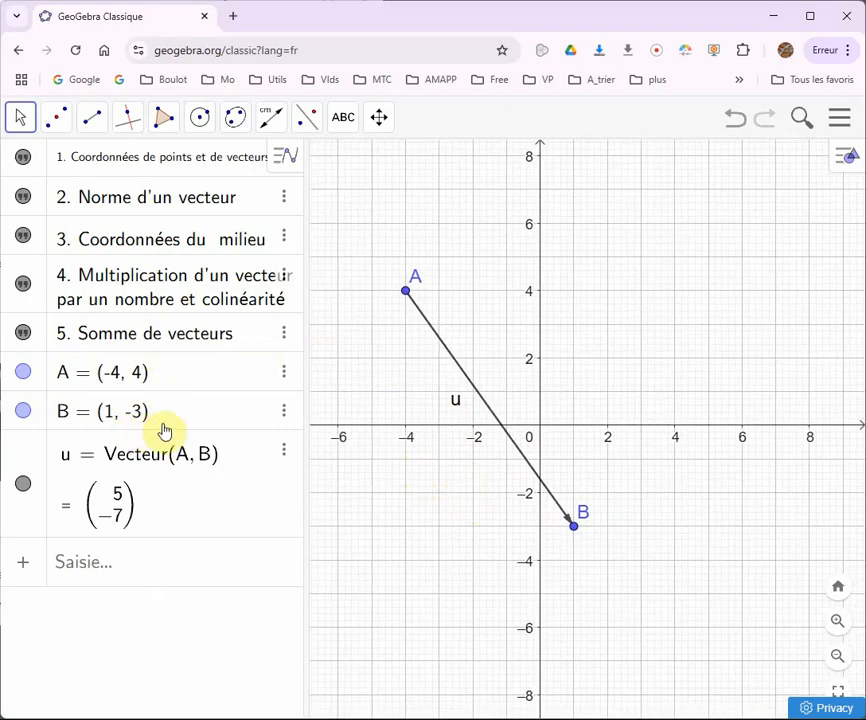
{"action": "left_click", "coordinate": [88, 120]}
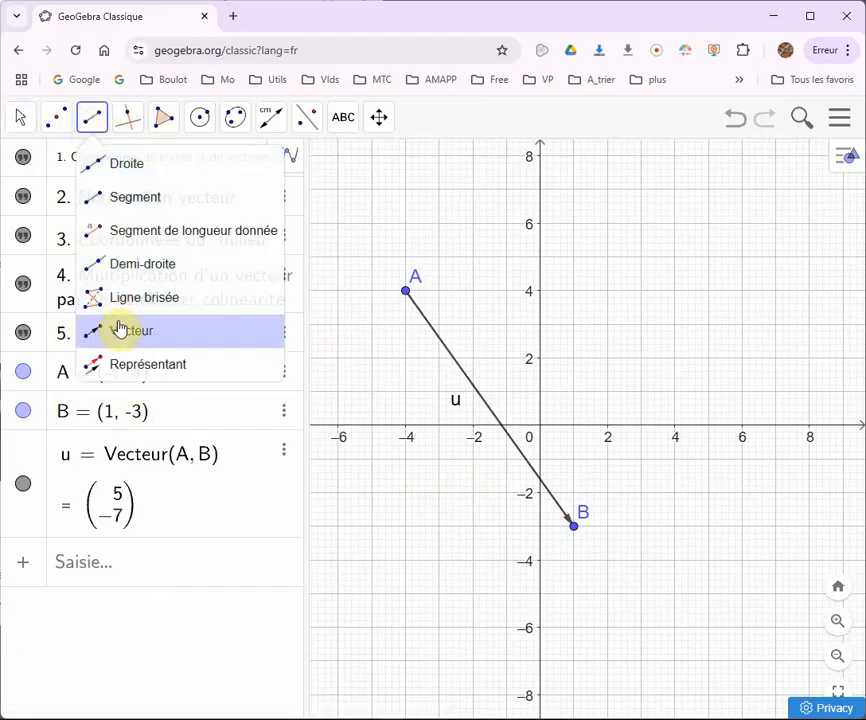
{"action": "left_click", "coordinate": [120, 330]}
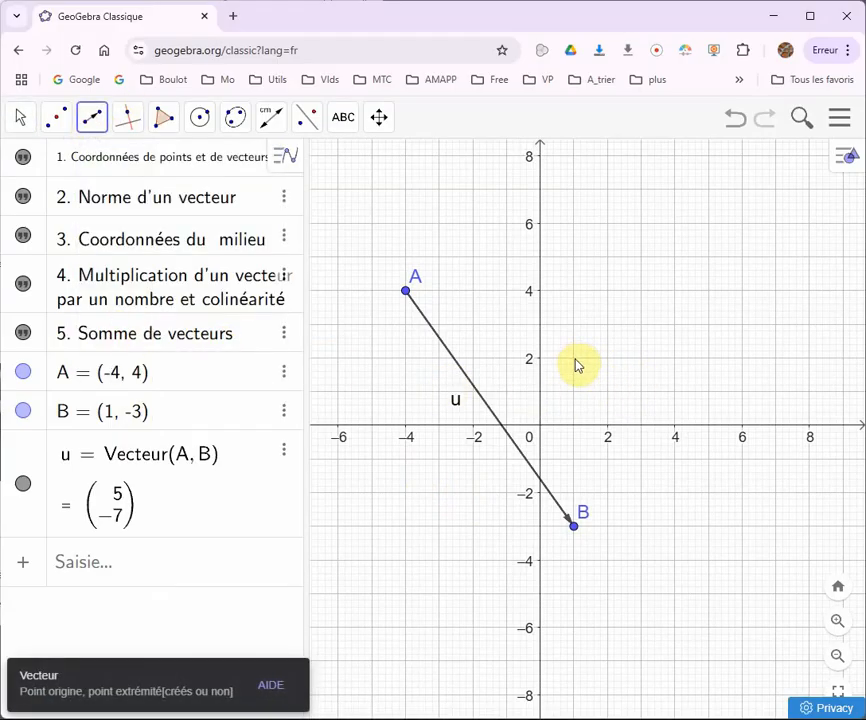
{"action": "left_click", "coordinate": [339, 594]}
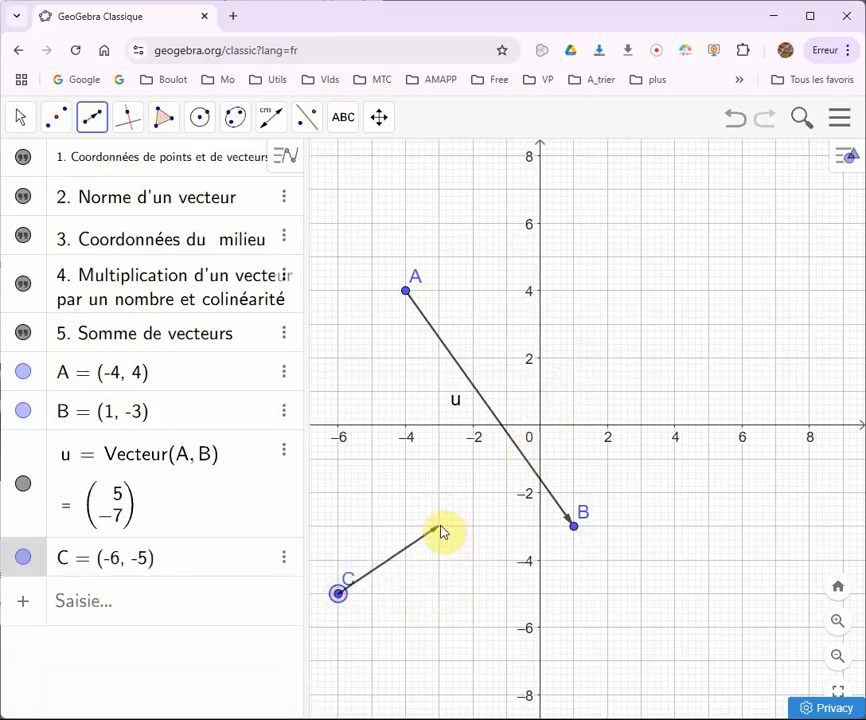
{"action": "left_click", "coordinate": [440, 527]}
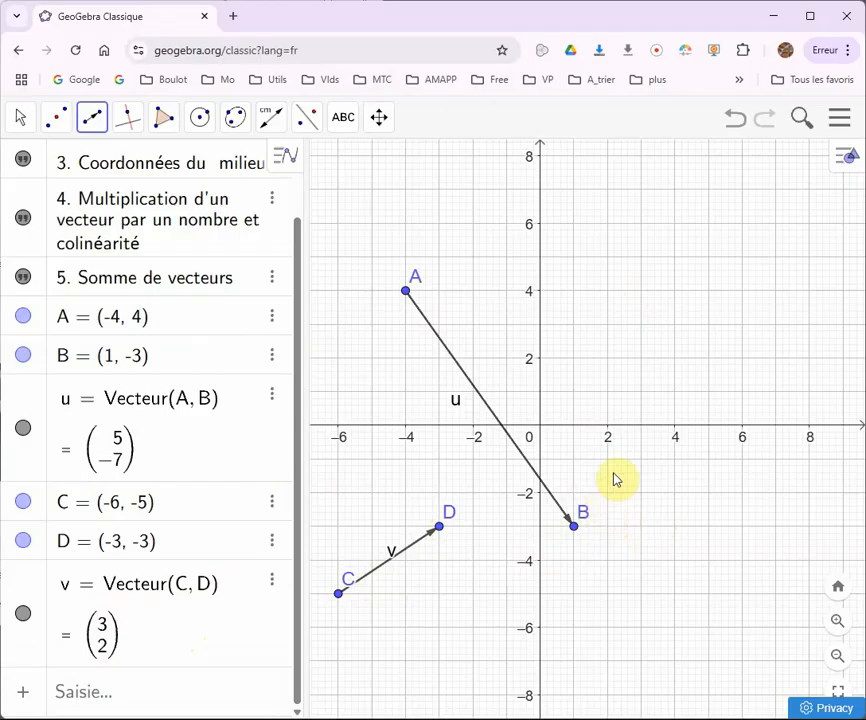
{"action": "left_click", "coordinate": [477, 397]}
{"action": "key", "text": "Escape"}
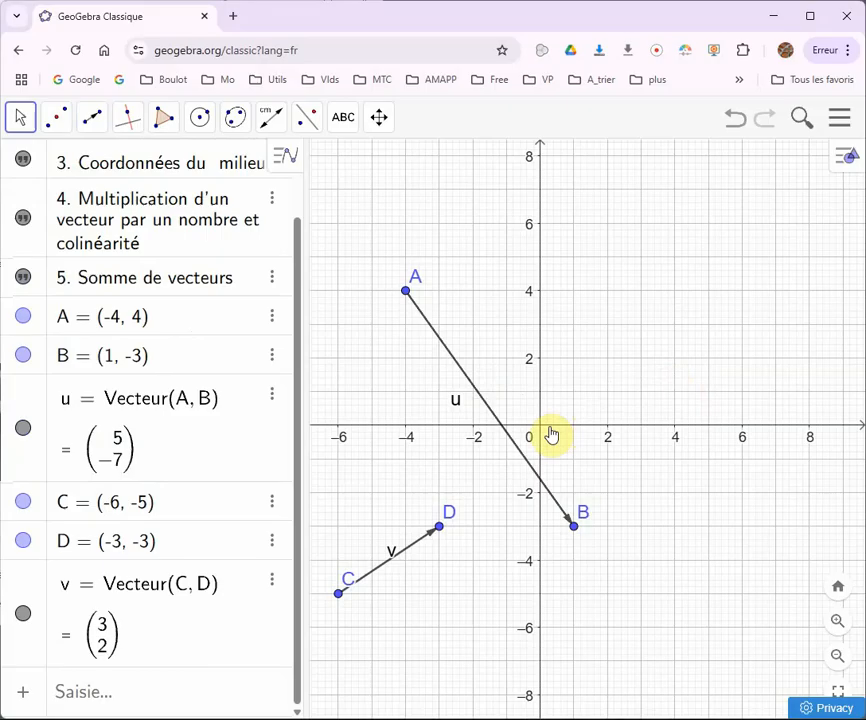
Set the line thickness of vector u to 9 and its colour to red (#FF0000).
{"action": "right_click", "coordinate": [481, 402]}
{"action": "left_click", "coordinate": [543, 626]}
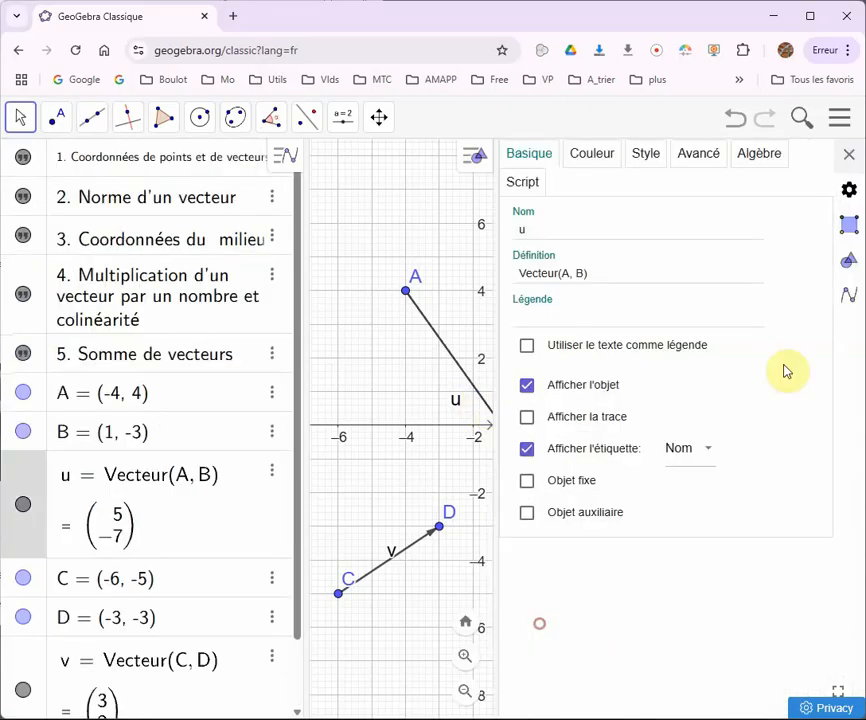
{"action": "left_click", "coordinate": [645, 157]}
{"action": "left_click", "coordinate": [682, 220]}
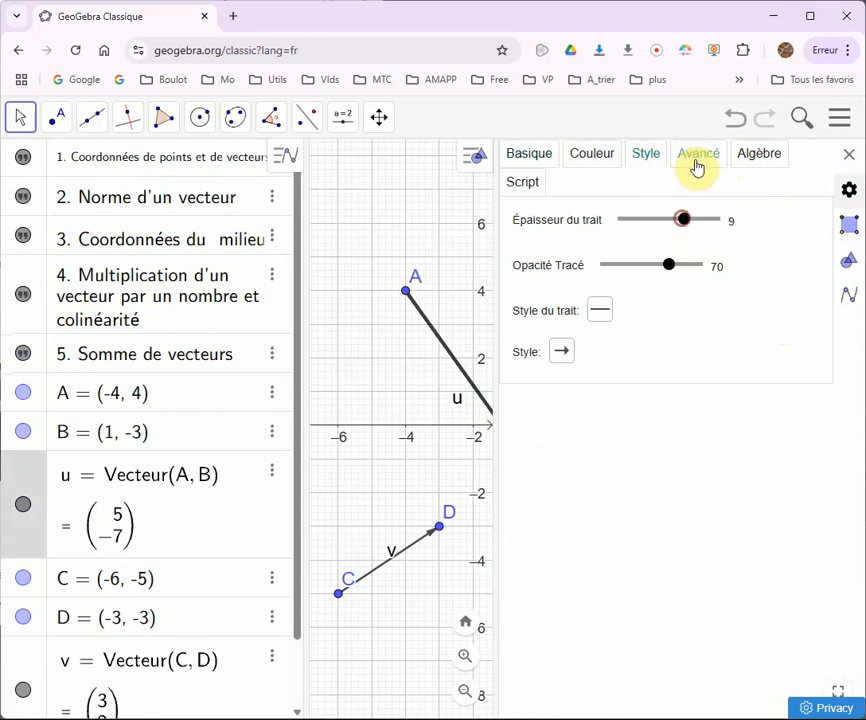
{"action": "left_click", "coordinate": [593, 157]}
{"action": "left_click", "coordinate": [543, 228]}
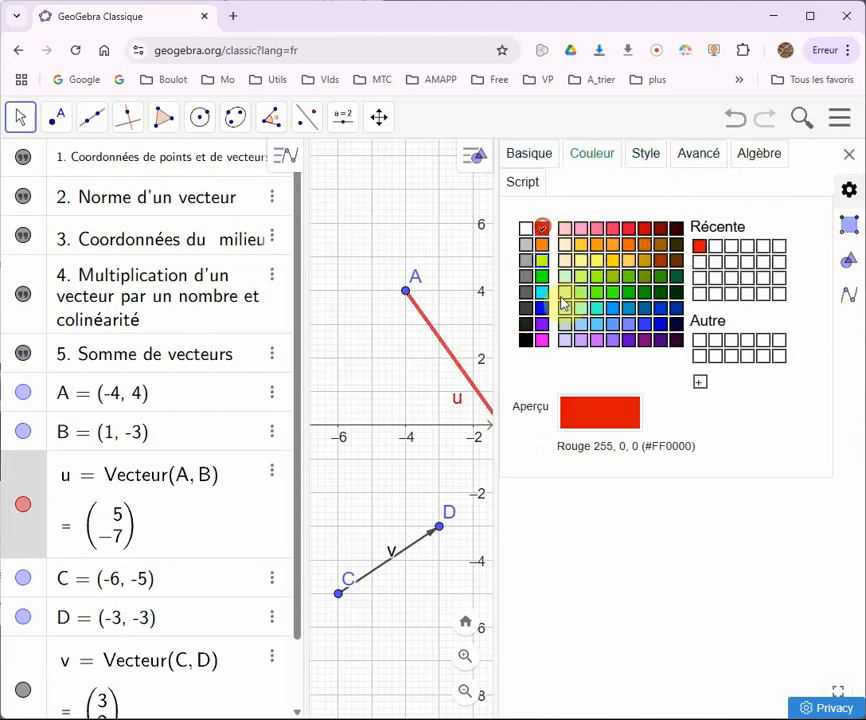
Colour vector v dark green (#006400) and set its line thickness to 9.
{"action": "left_click", "coordinate": [412, 552]}
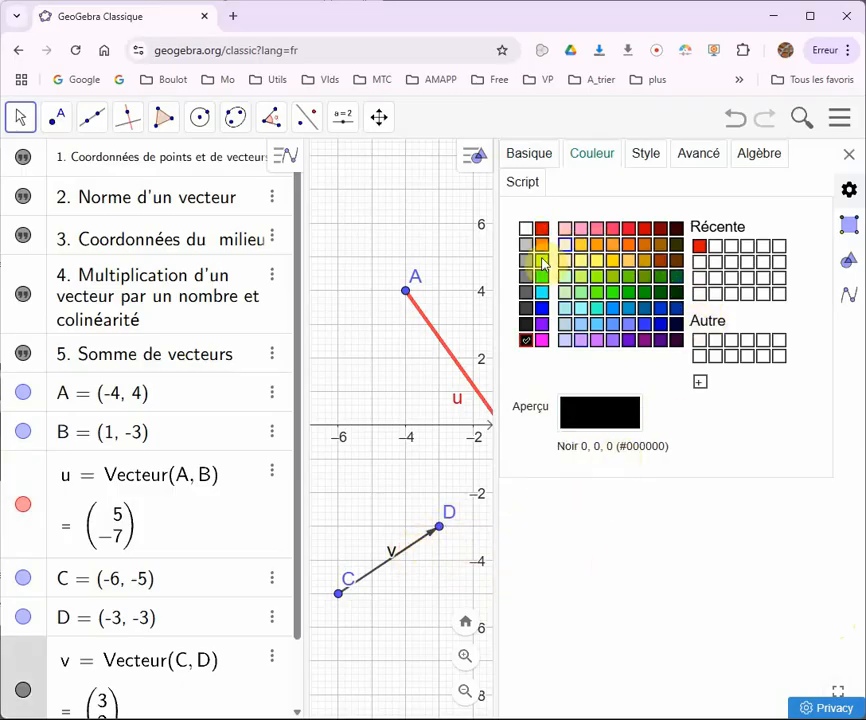
{"action": "left_click", "coordinate": [660, 298]}
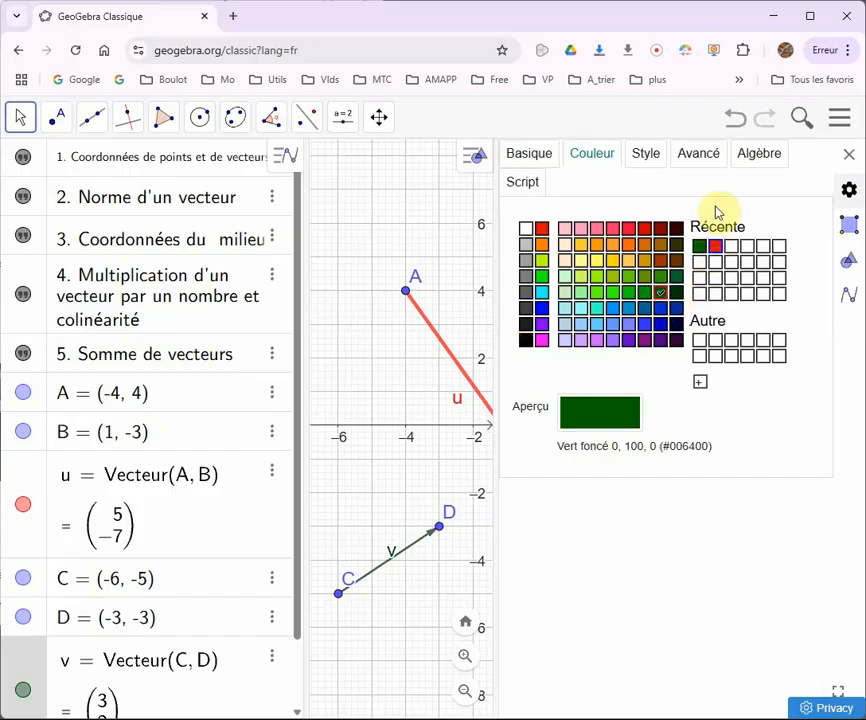
{"action": "left_click", "coordinate": [642, 155]}
{"action": "left_click_drag", "start_coordinate": [655, 219], "coordinate": [677, 222]}
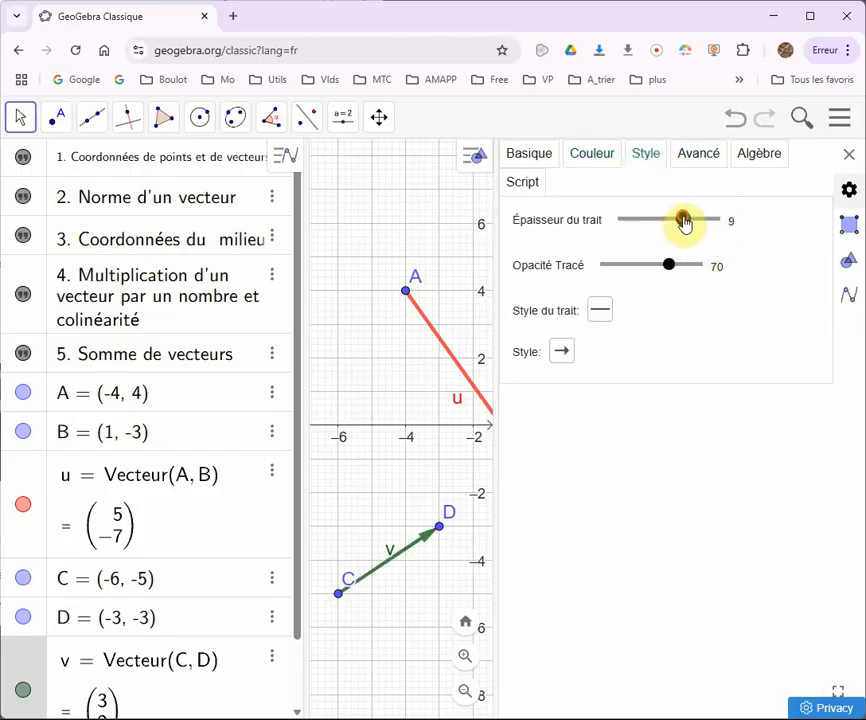
{"action": "left_click", "coordinate": [849, 156]}
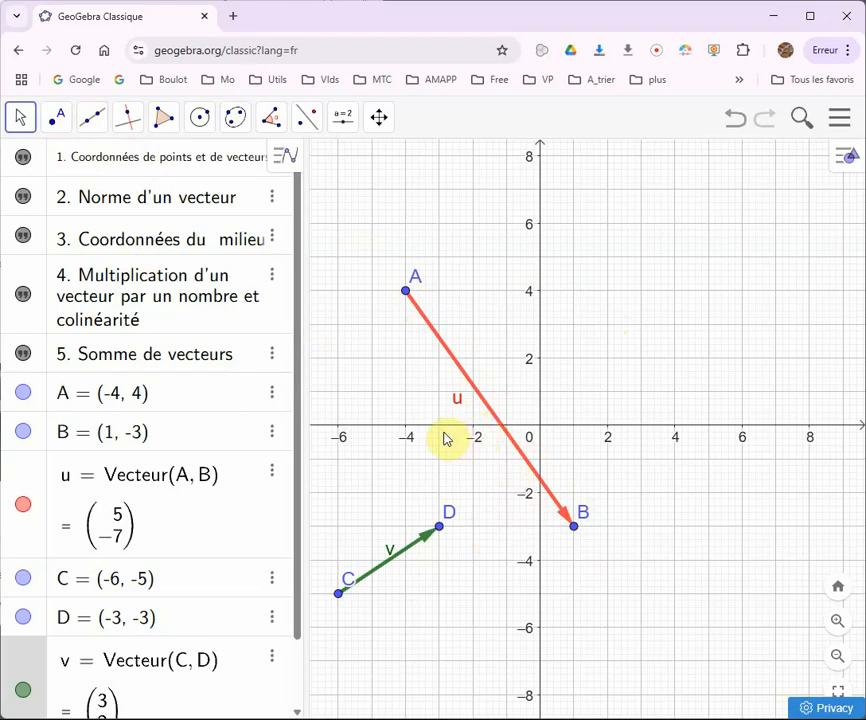
Draw copies of u and v head to tail with the Vecteur tool, from (0, 4) to (5, -3) and on to (8, -1).
{"action": "left_click", "coordinate": [92, 117]}
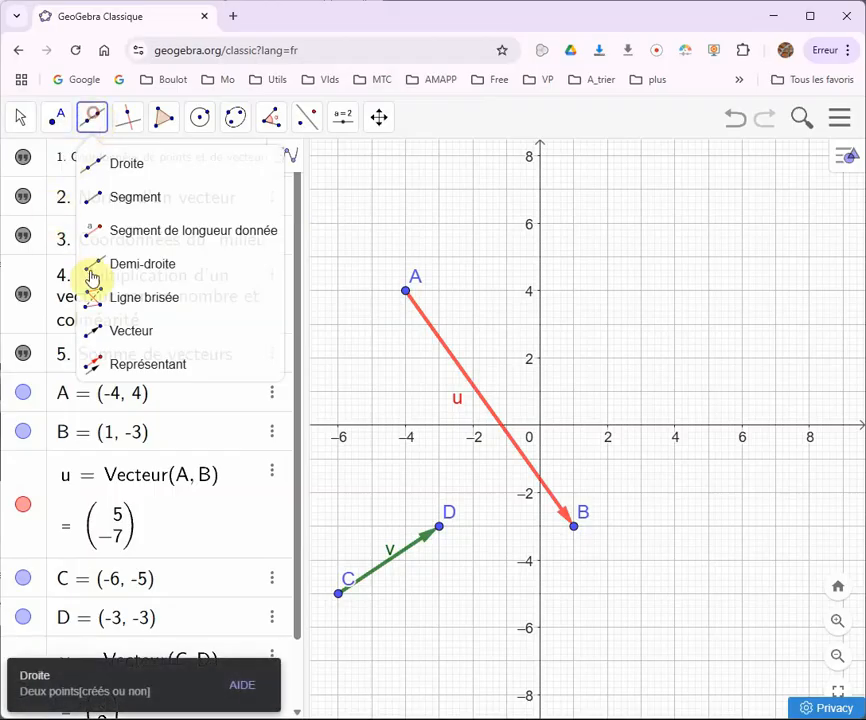
{"action": "left_click", "coordinate": [98, 332]}
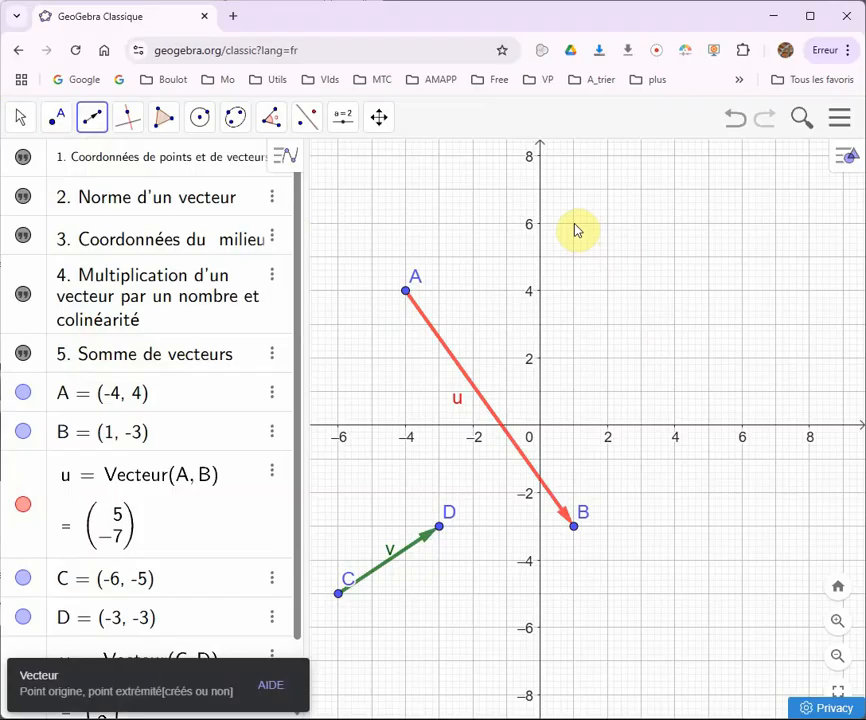
{"action": "left_click", "coordinate": [540, 292]}
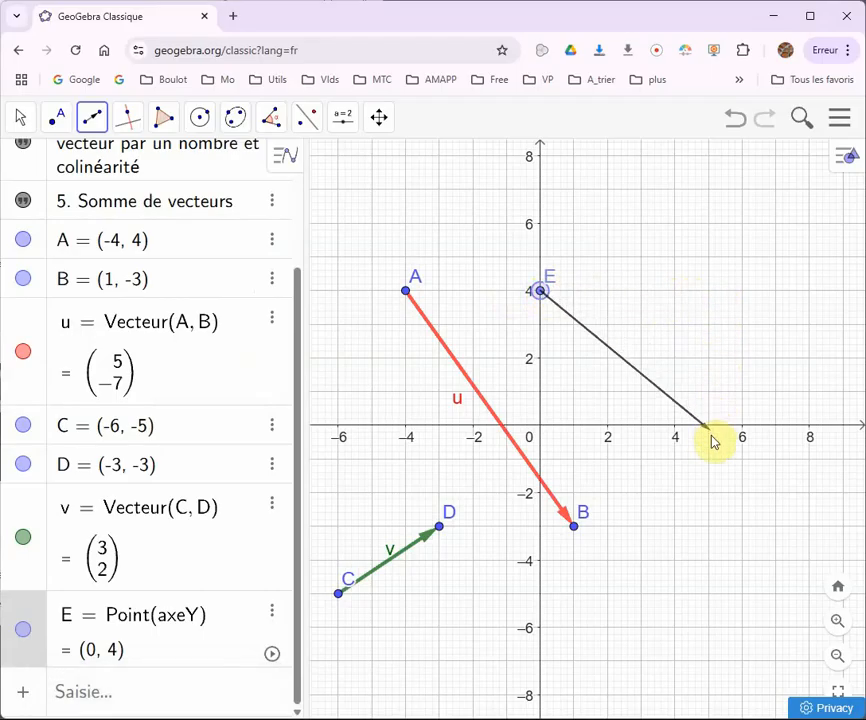
{"action": "left_click", "coordinate": [709, 527]}
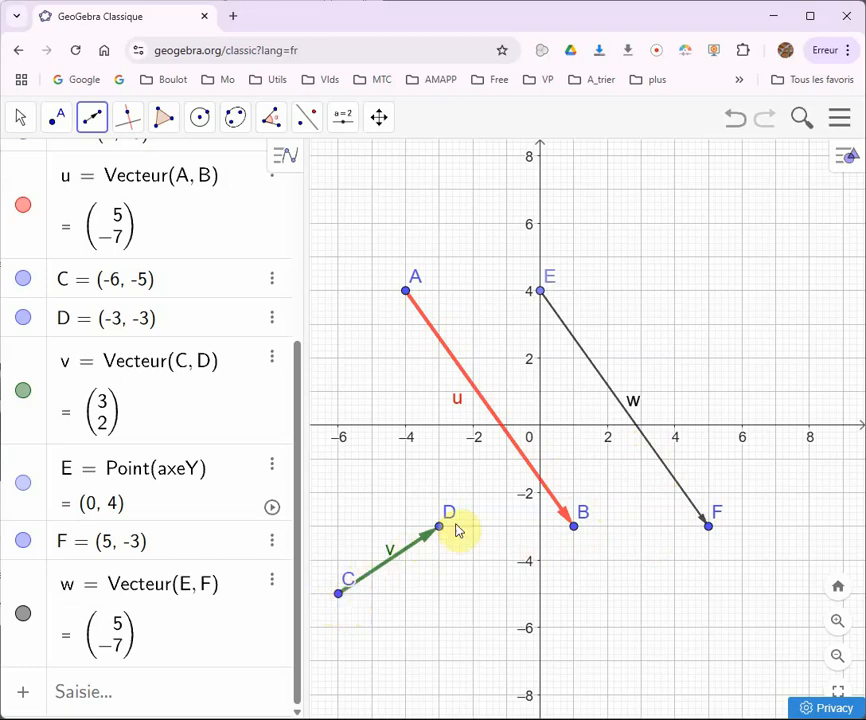
{"action": "left_click", "coordinate": [709, 530]}
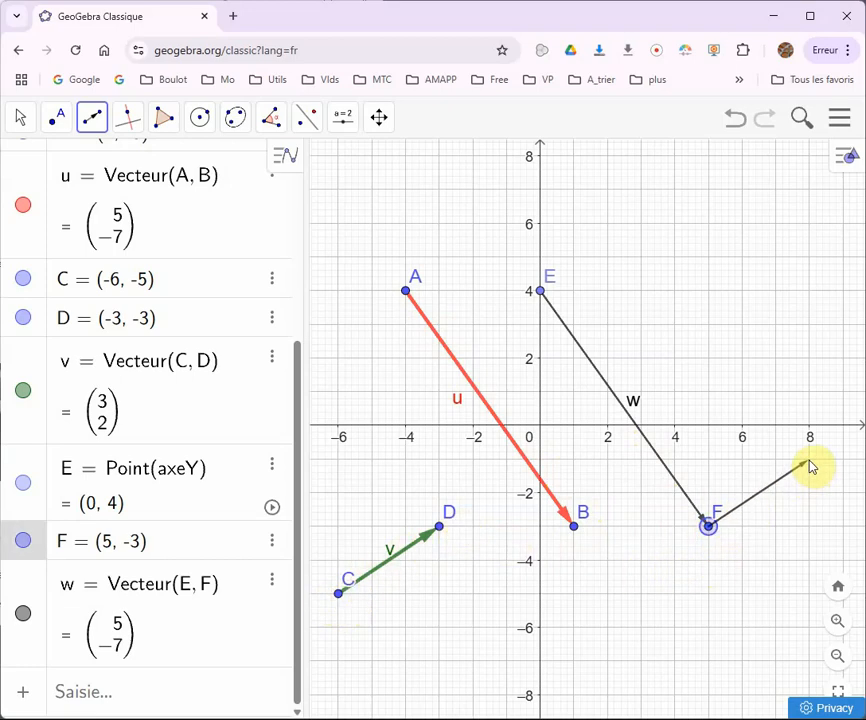
{"action": "left_click", "coordinate": [810, 461]}
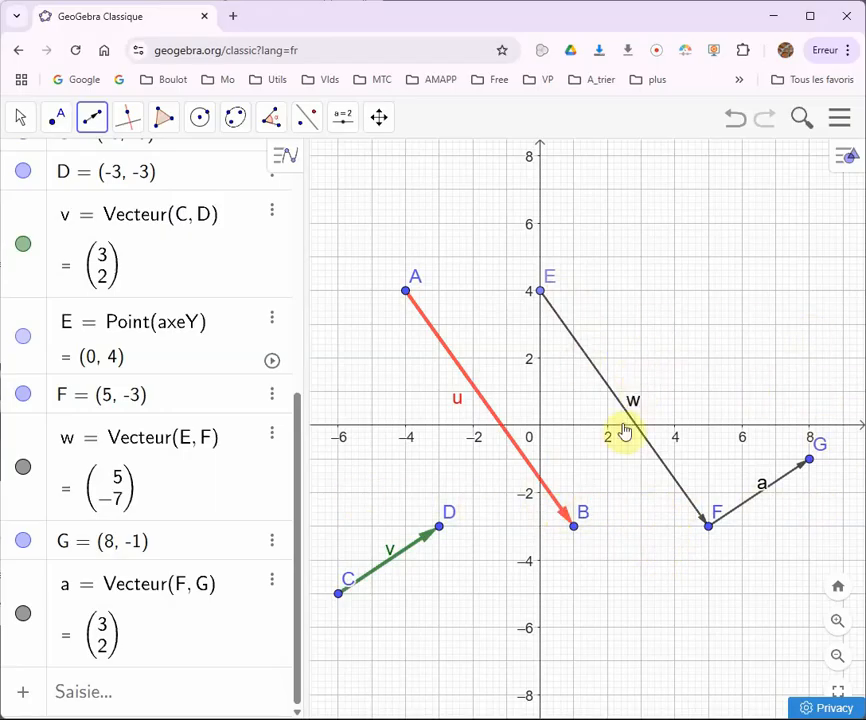
Thicken the line of vector w from E to F and colour it red (#FF0000).
{"action": "left_click", "coordinate": [766, 488]}
{"action": "key", "text": "ctrl+z"}
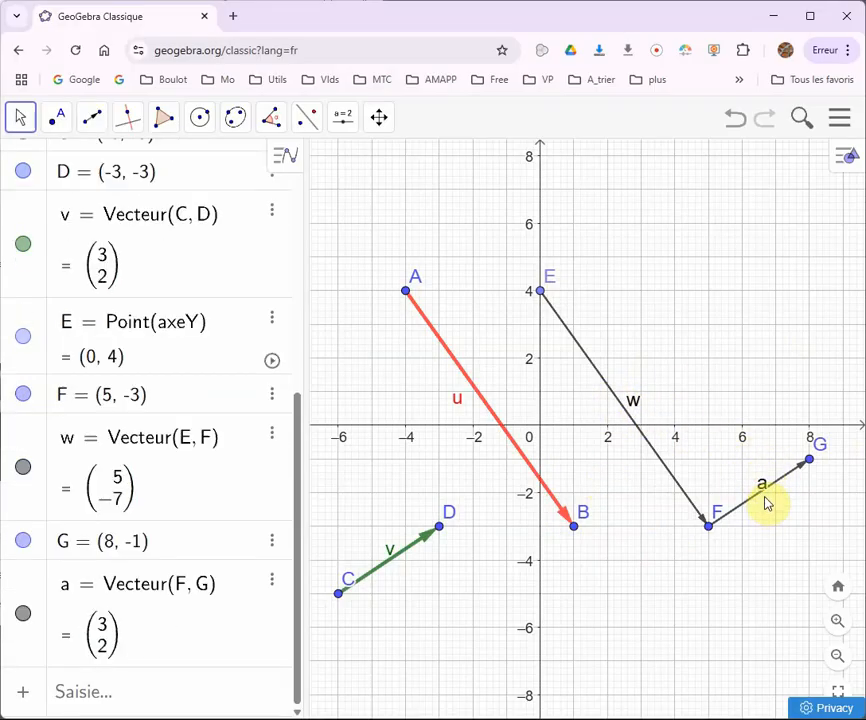
{"action": "right_click", "coordinate": [640, 434]}
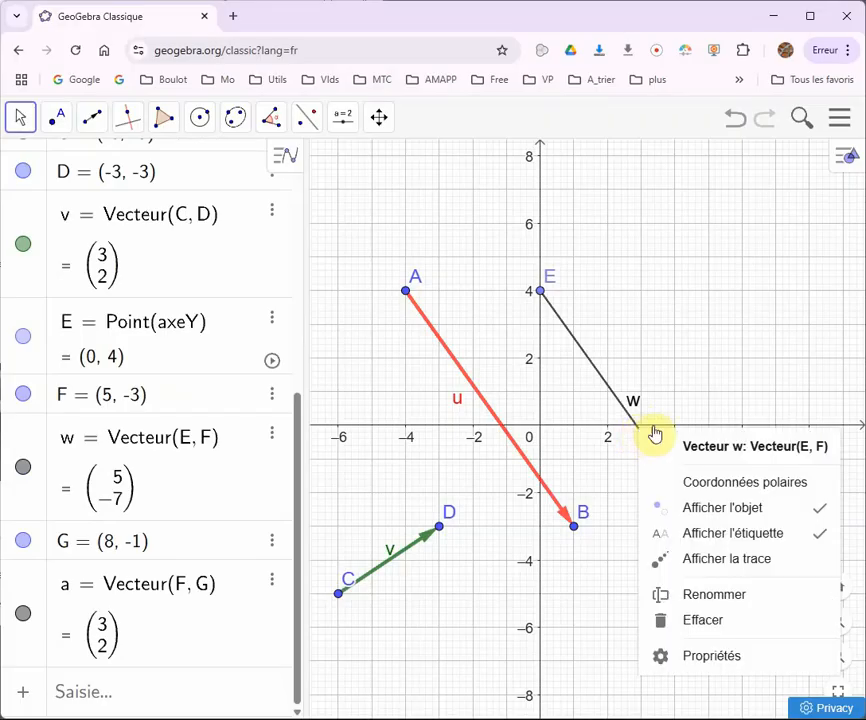
{"action": "left_click", "coordinate": [696, 656]}
{"action": "left_click", "coordinate": [656, 157]}
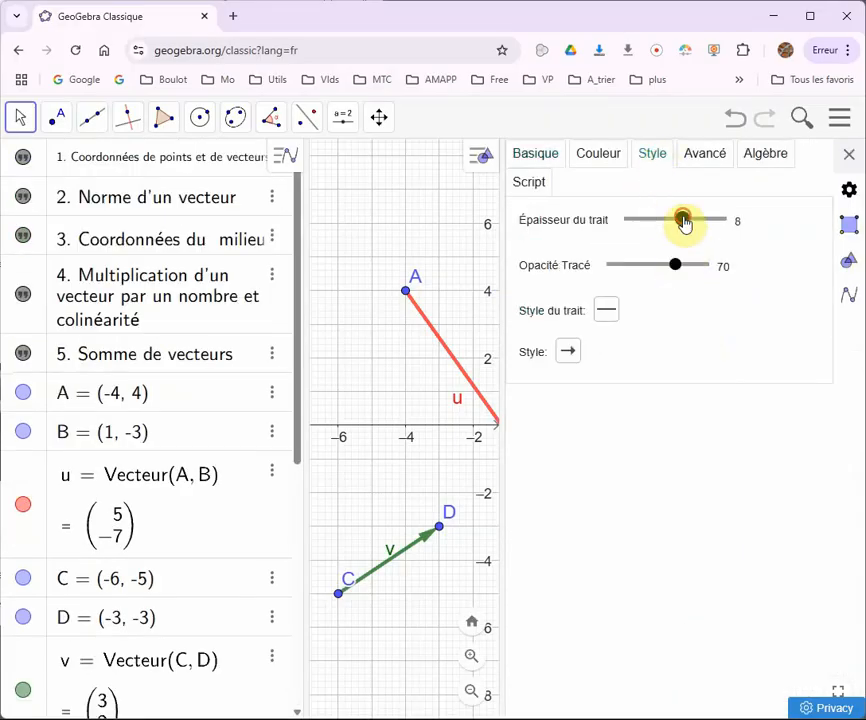
{"action": "left_click", "coordinate": [688, 222]}
{"action": "left_click", "coordinate": [596, 154]}
{"action": "left_click", "coordinate": [720, 245]}
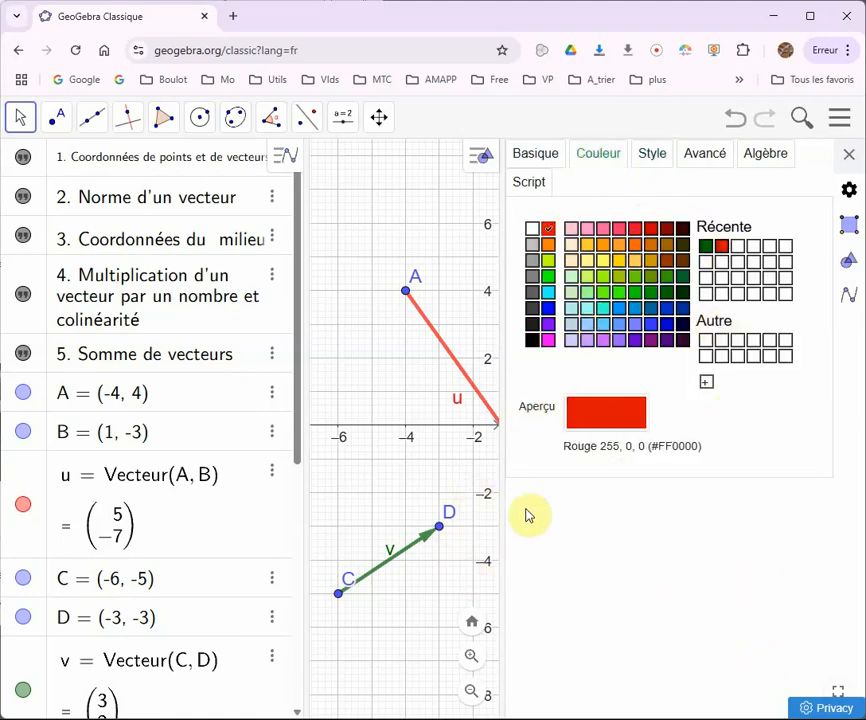
{"action": "left_click", "coordinate": [849, 154]}
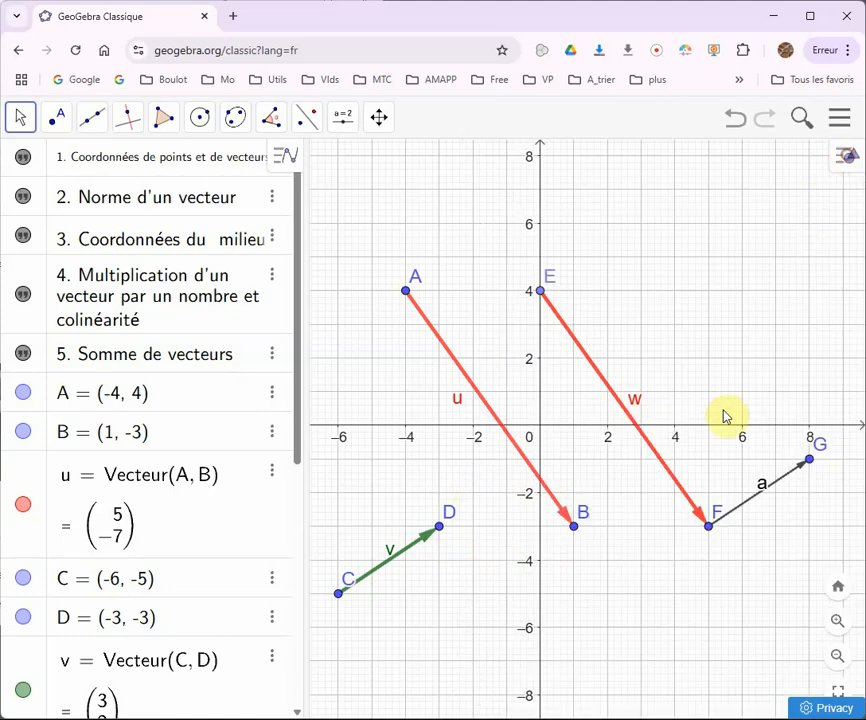
Colour vector a from F to G dark green (#006400) and set its line thickness to 9.
{"action": "right_click", "coordinate": [760, 503]}
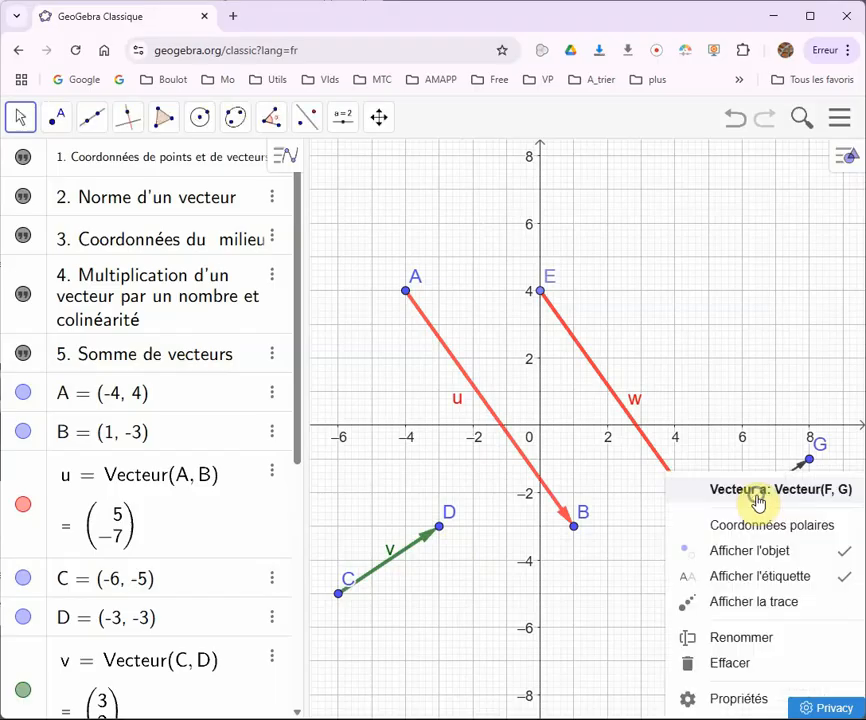
{"action": "left_click", "coordinate": [738, 700]}
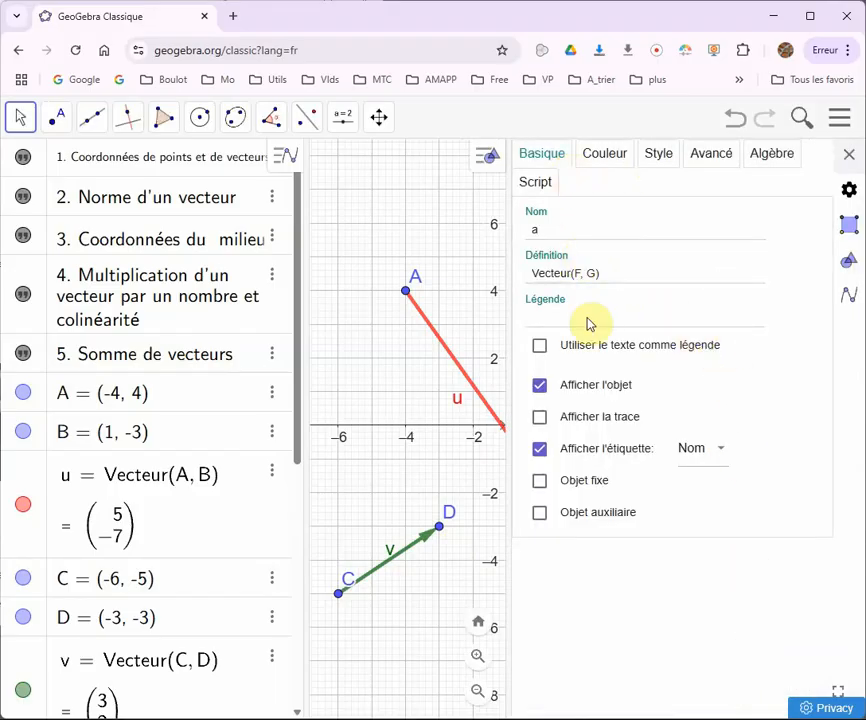
{"action": "left_click", "coordinate": [600, 158]}
{"action": "left_click", "coordinate": [711, 245]}
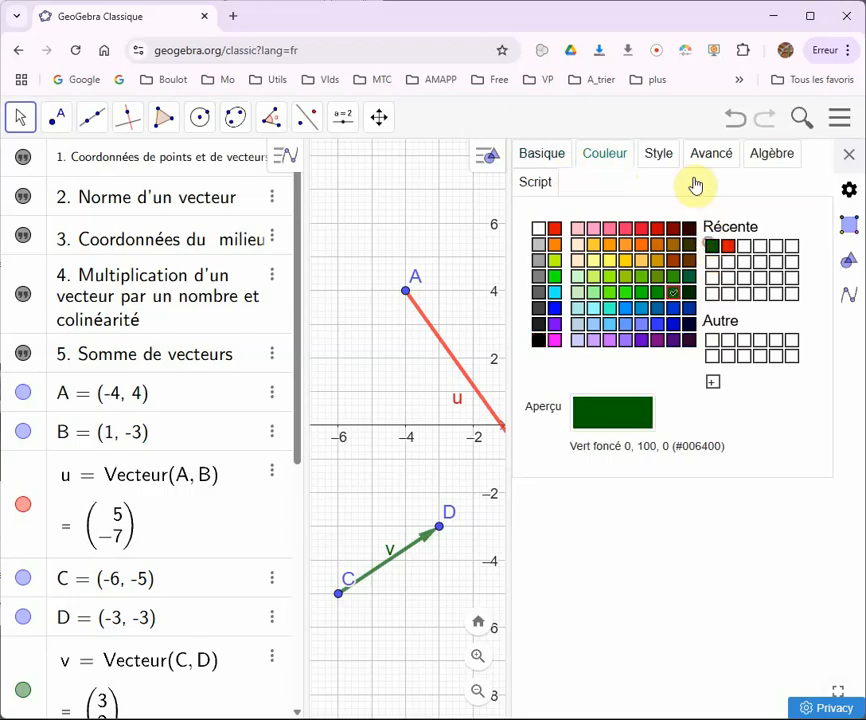
{"action": "left_click", "coordinate": [658, 154]}
{"action": "left_click", "coordinate": [693, 222]}
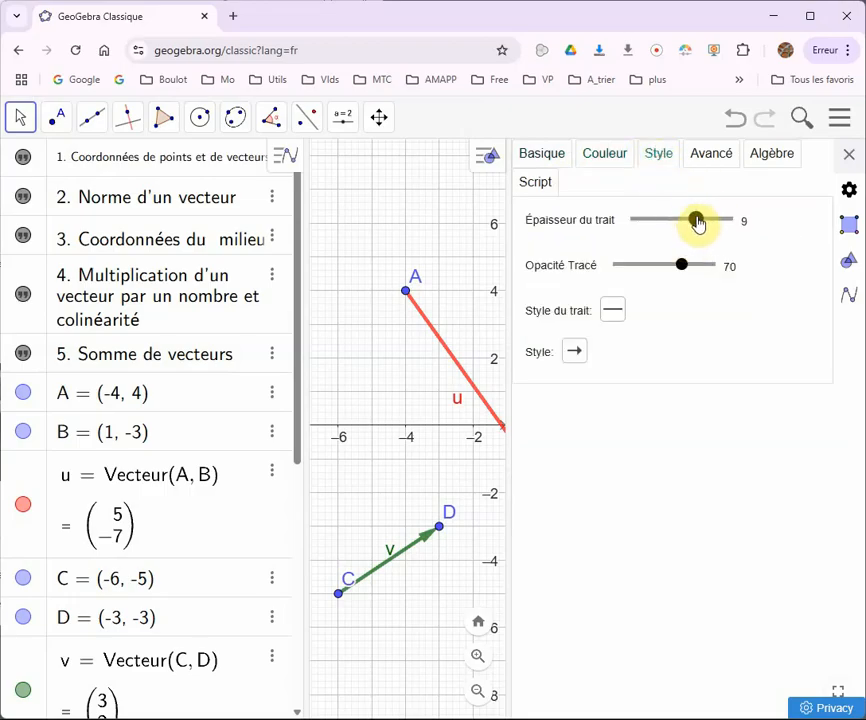
{"action": "left_click", "coordinate": [849, 155]}
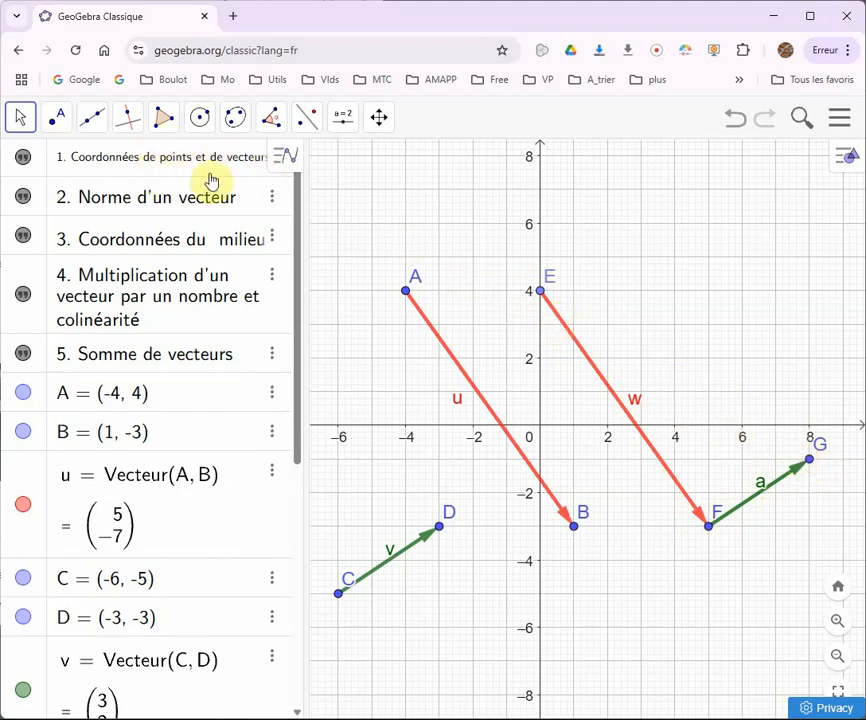
Draw the sum vector from E (0, 4) to G (8, -1) with the Vecteur tool.
{"action": "left_click", "coordinate": [101, 131]}
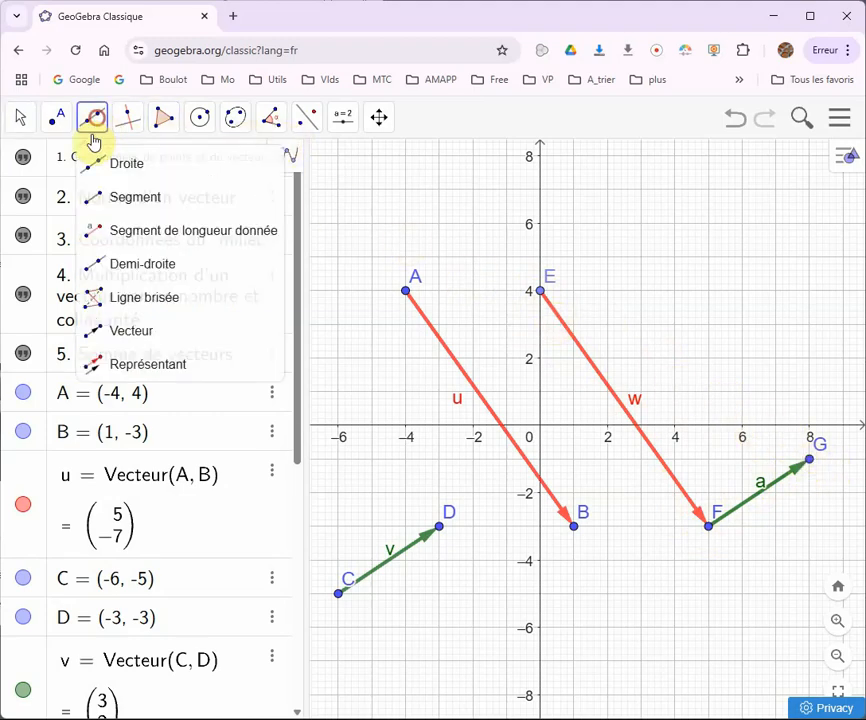
{"action": "left_click", "coordinate": [122, 330]}
{"action": "left_click", "coordinate": [540, 295]}
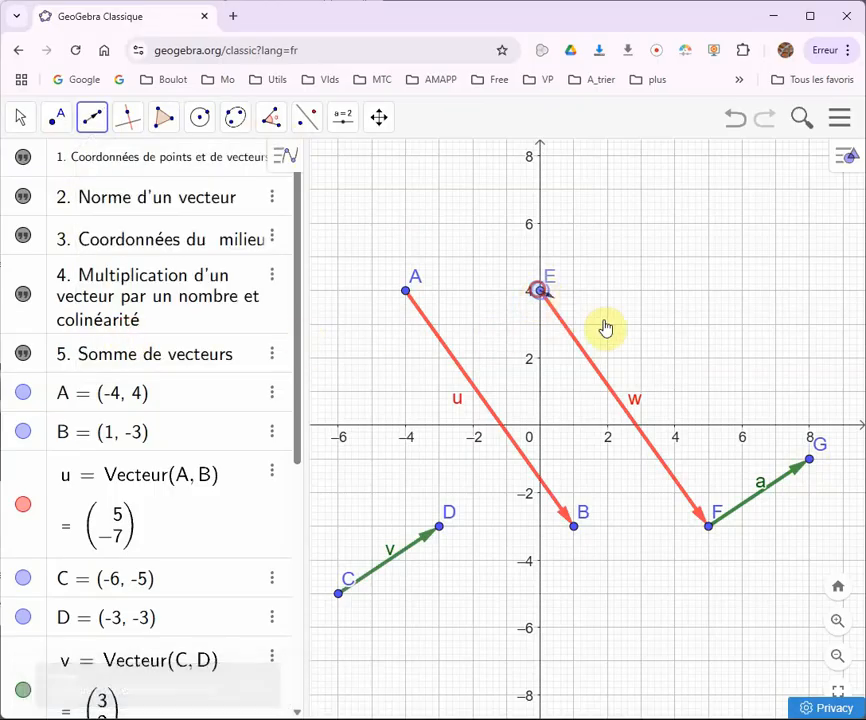
{"action": "left_click", "coordinate": [807, 458]}
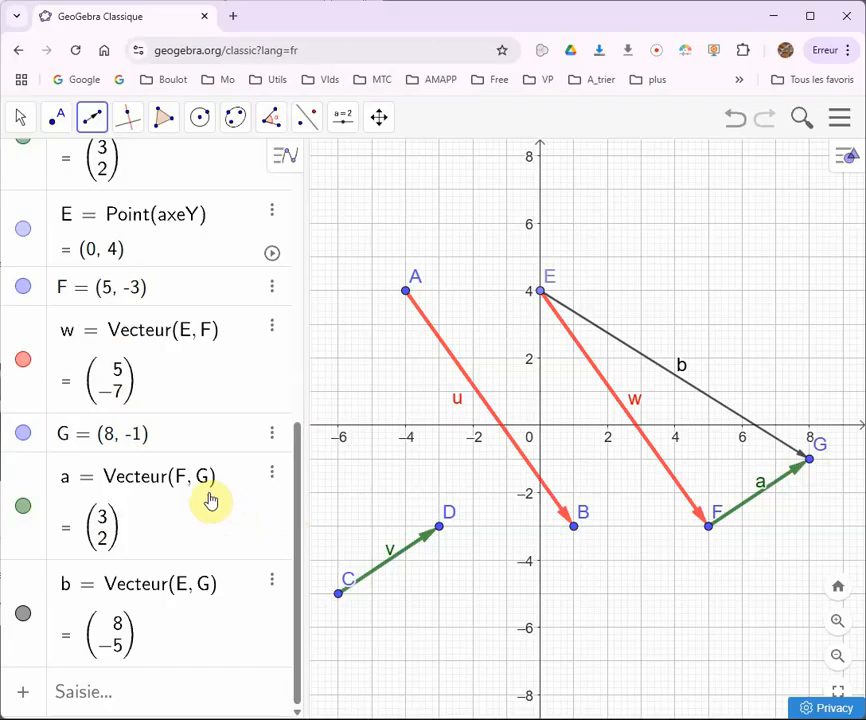
Draw copies of v and u in reverse order, from E (0, 4) to (3, 6) and on to G (8, -1).
{"action": "left_click", "coordinate": [542, 294]}
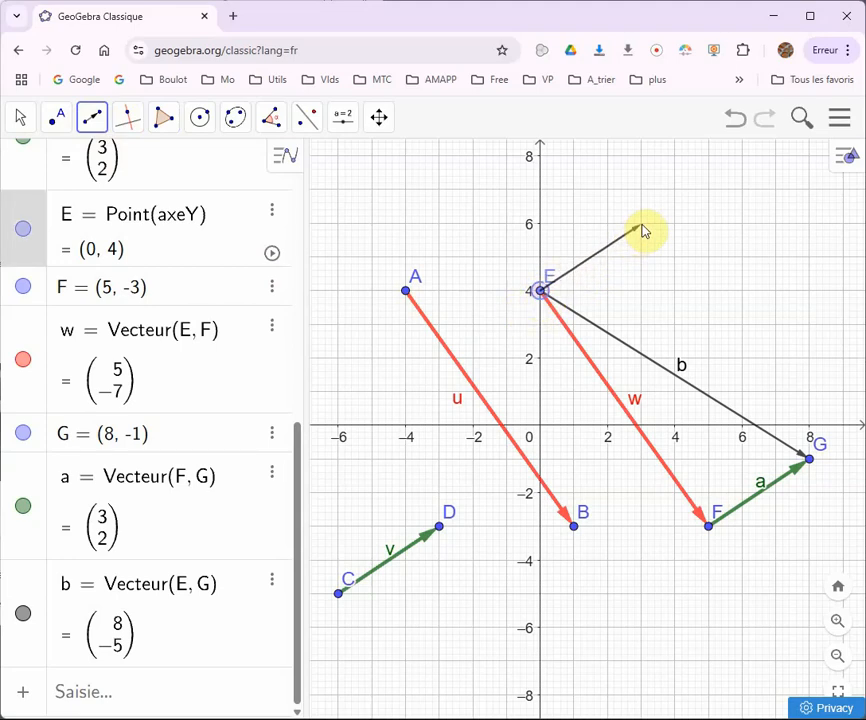
{"action": "left_click", "coordinate": [641, 226]}
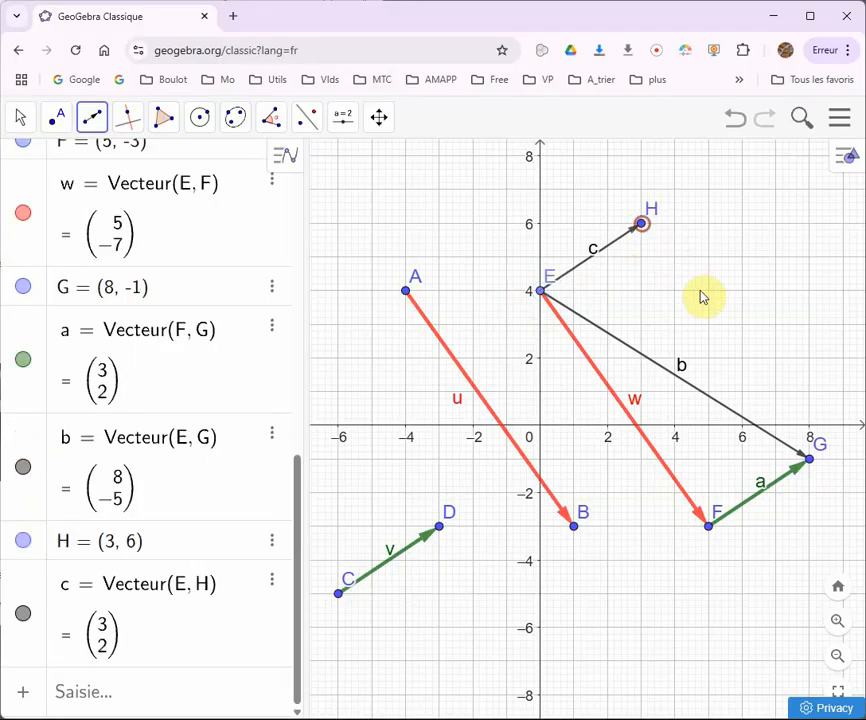
{"action": "left_click", "coordinate": [643, 227]}
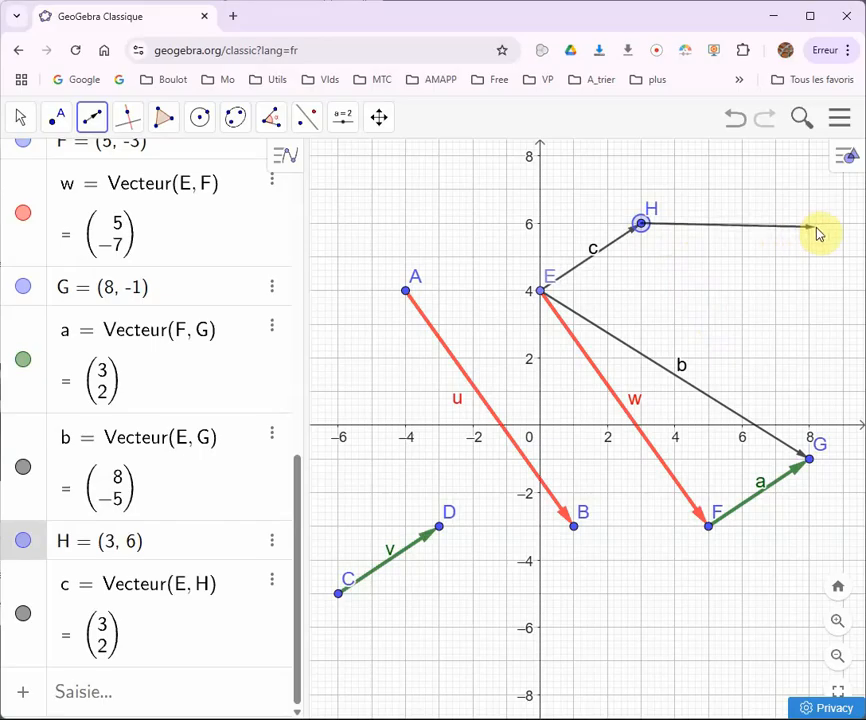
{"action": "left_click", "coordinate": [809, 459]}
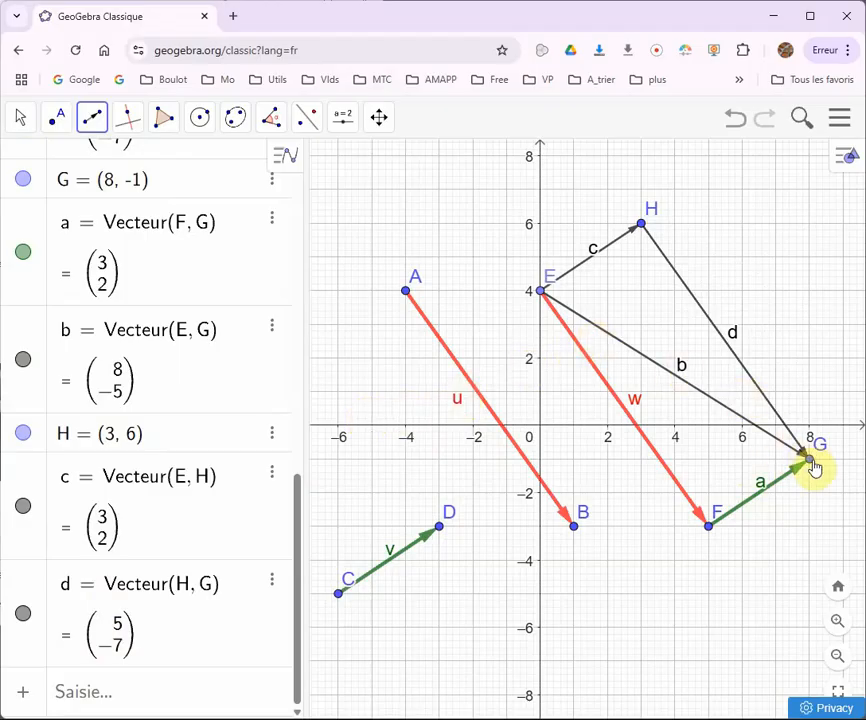
Move the labels of vectors c and d slightly away from their lines.
{"action": "right_click", "coordinate": [596, 254]}
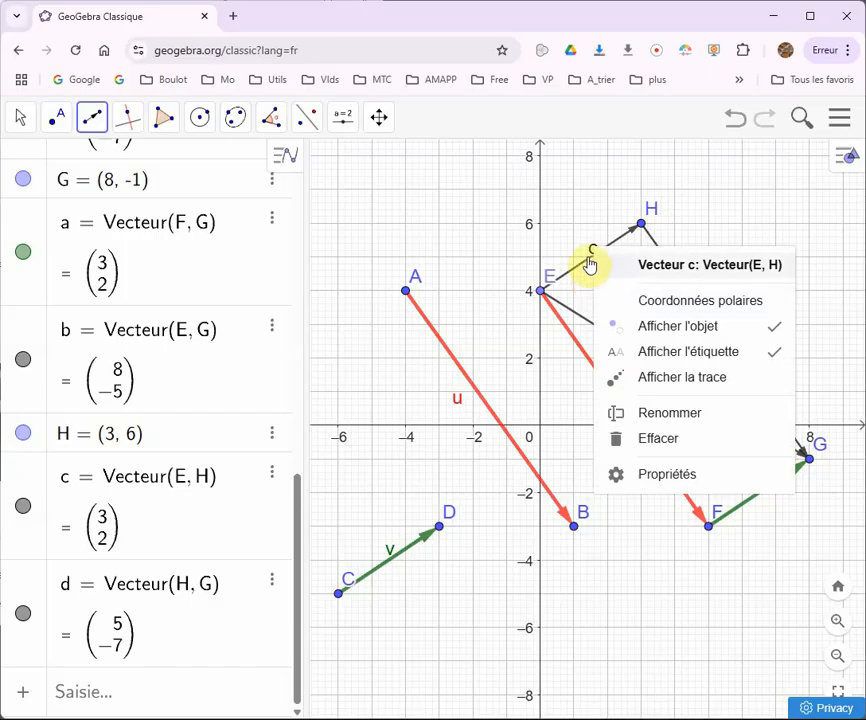
{"action": "left_click", "coordinate": [590, 265]}
{"action": "key", "text": "Escape"}
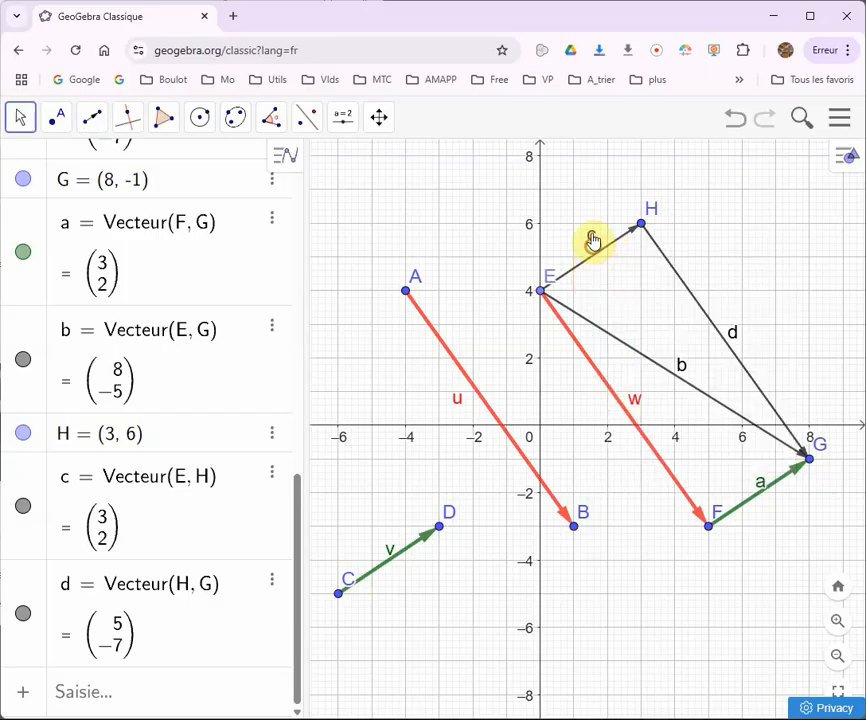
{"action": "left_click", "coordinate": [734, 332]}
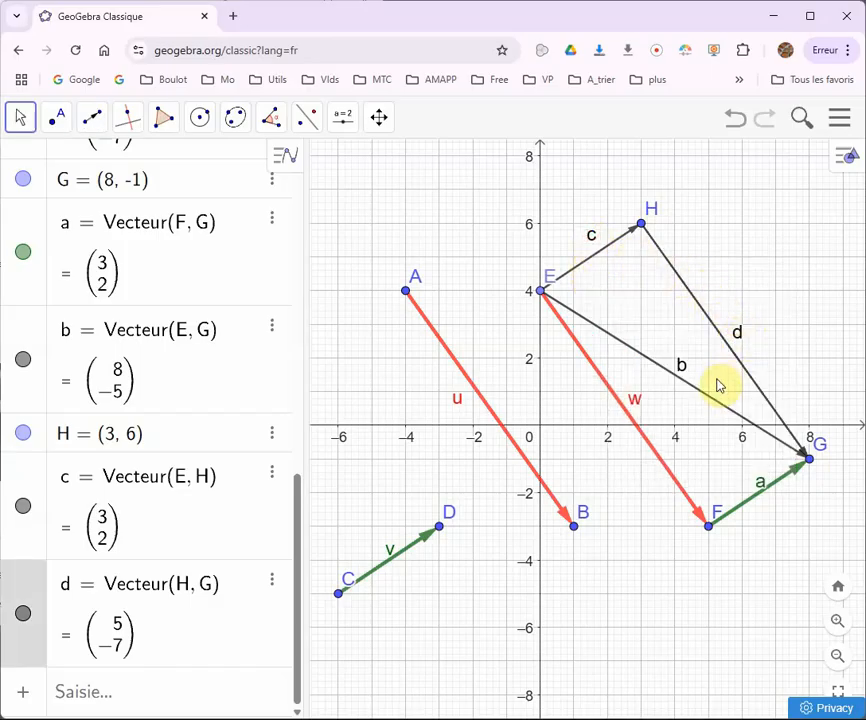
Set the line thickness of vector c to 8 and colour it dark green (#006400).
{"action": "left_click", "coordinate": [599, 258]}
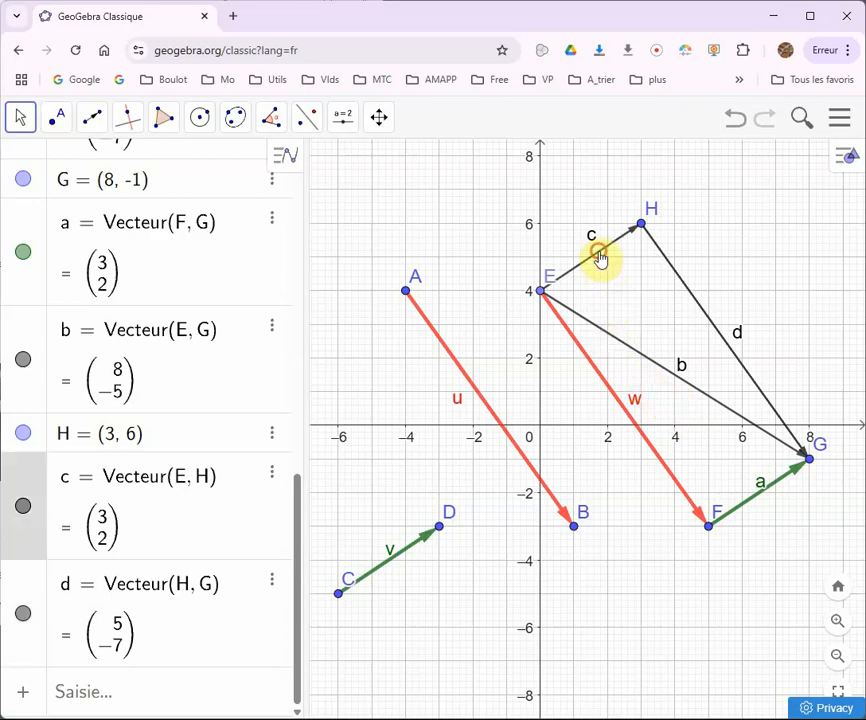
{"action": "right_click", "coordinate": [599, 258]}
{"action": "left_click", "coordinate": [667, 474]}
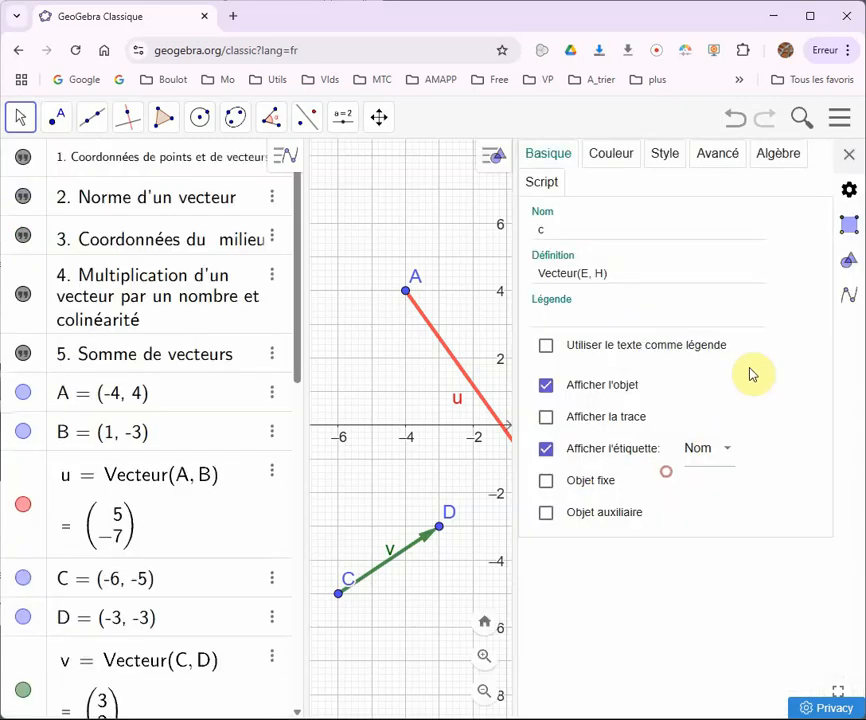
{"action": "left_click", "coordinate": [667, 158]}
{"action": "left_click_drag", "start_coordinate": [675, 220], "coordinate": [700, 228]}
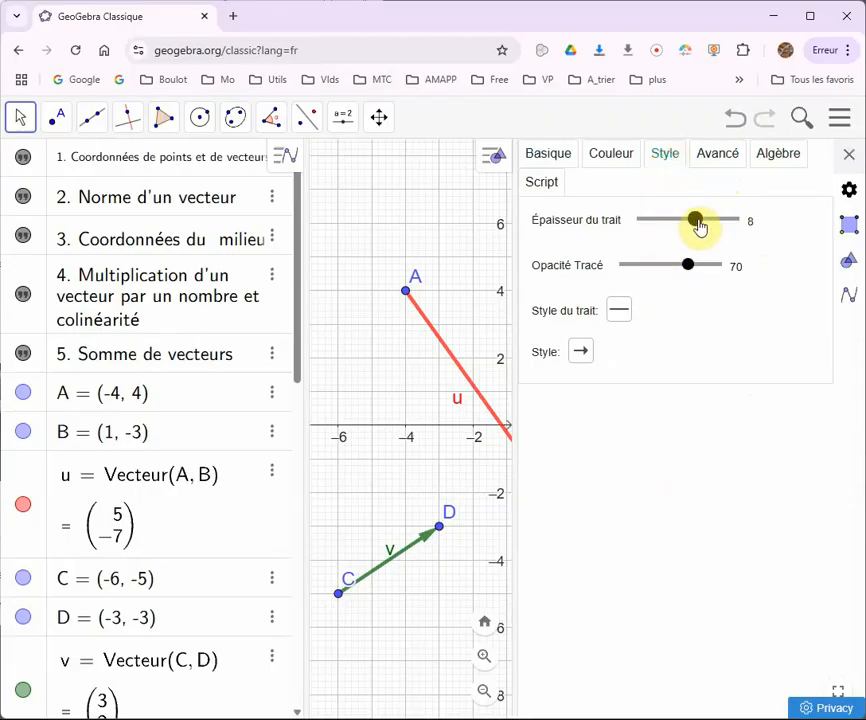
{"action": "left_click", "coordinate": [615, 155]}
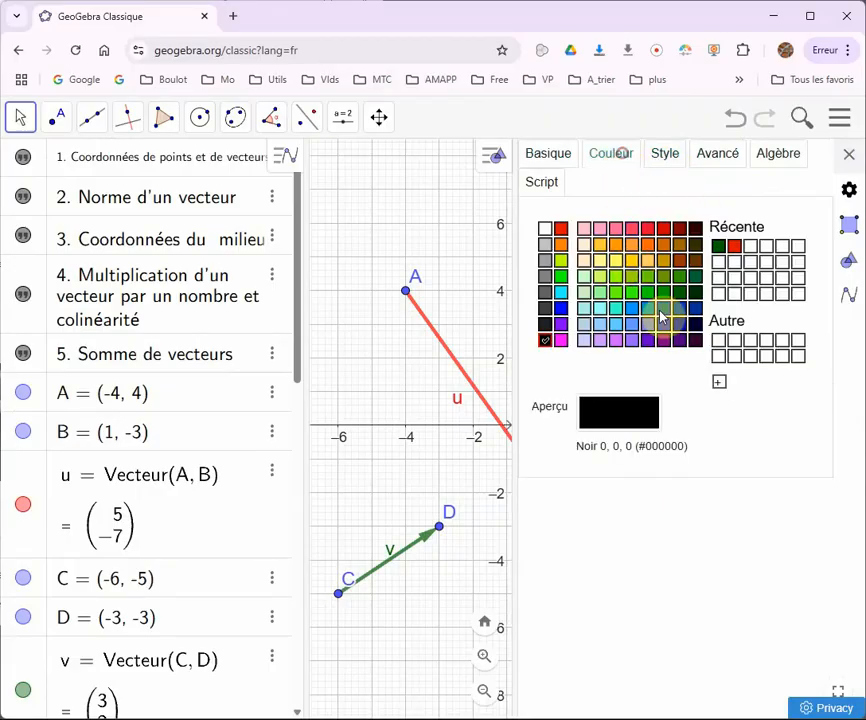
{"action": "left_click", "coordinate": [718, 245]}
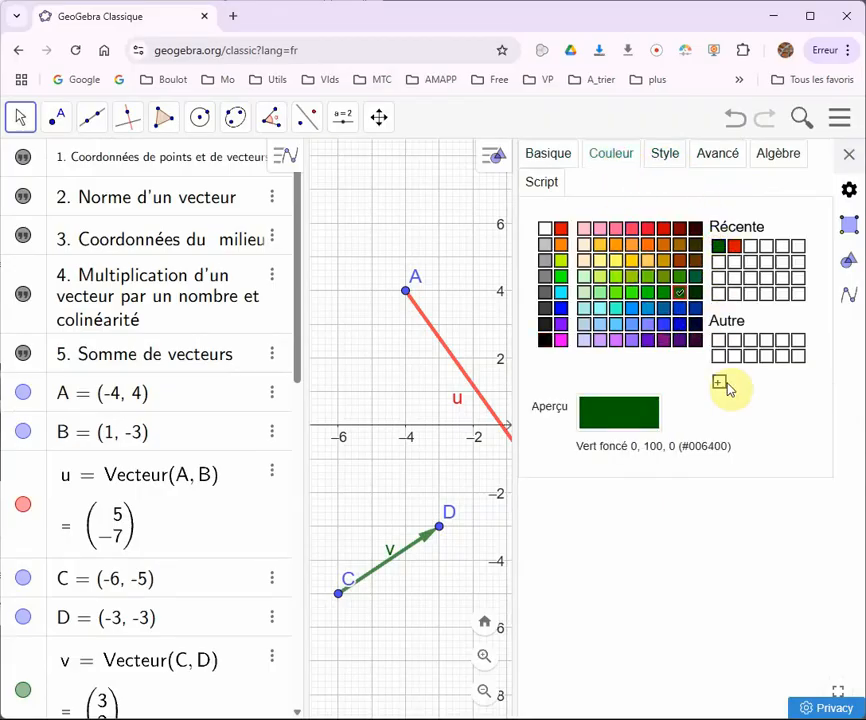
{"action": "left_click", "coordinate": [849, 154]}
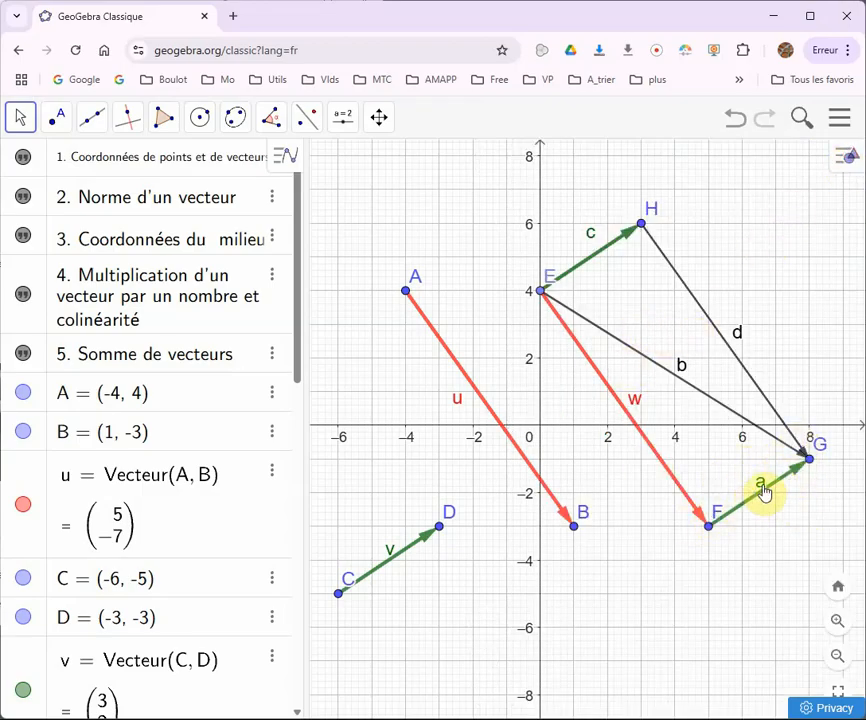
Colour vector d from H to G red and set its line thickness to 9.
{"action": "right_click", "coordinate": [670, 268]}
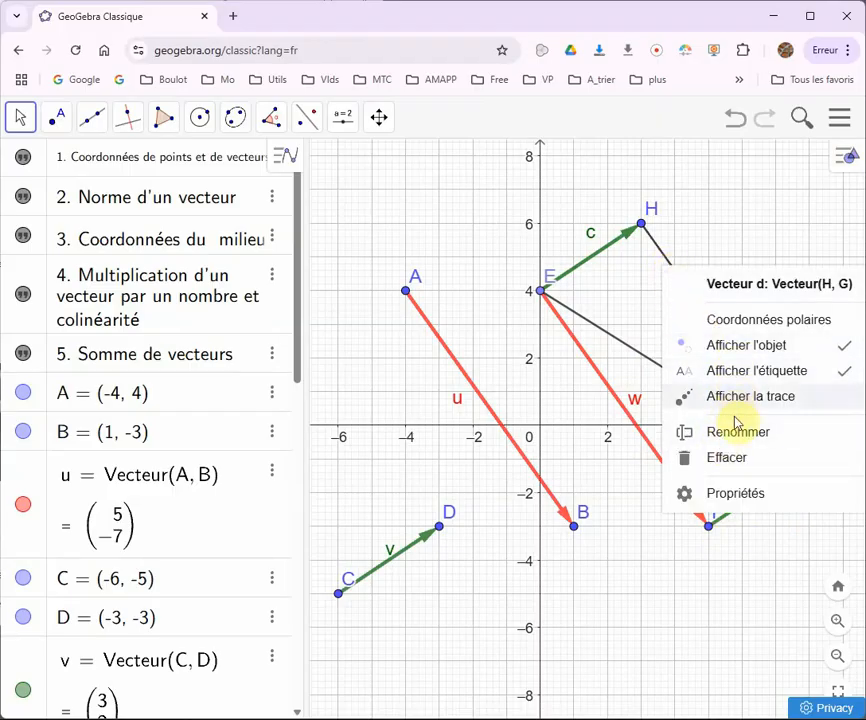
{"action": "left_click", "coordinate": [735, 492]}
{"action": "left_click", "coordinate": [618, 155]}
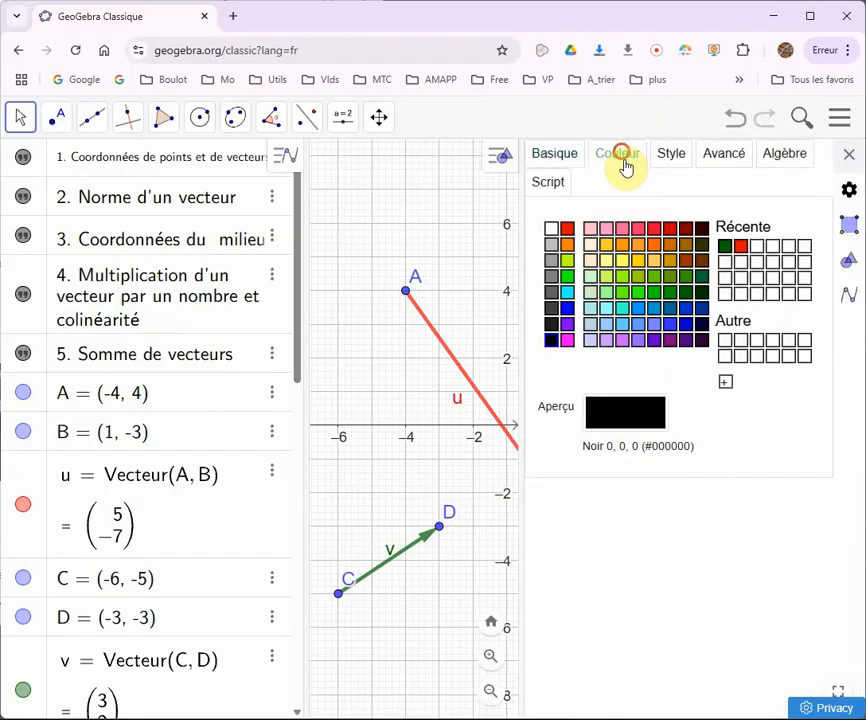
{"action": "left_click", "coordinate": [741, 246]}
{"action": "left_click", "coordinate": [658, 160]}
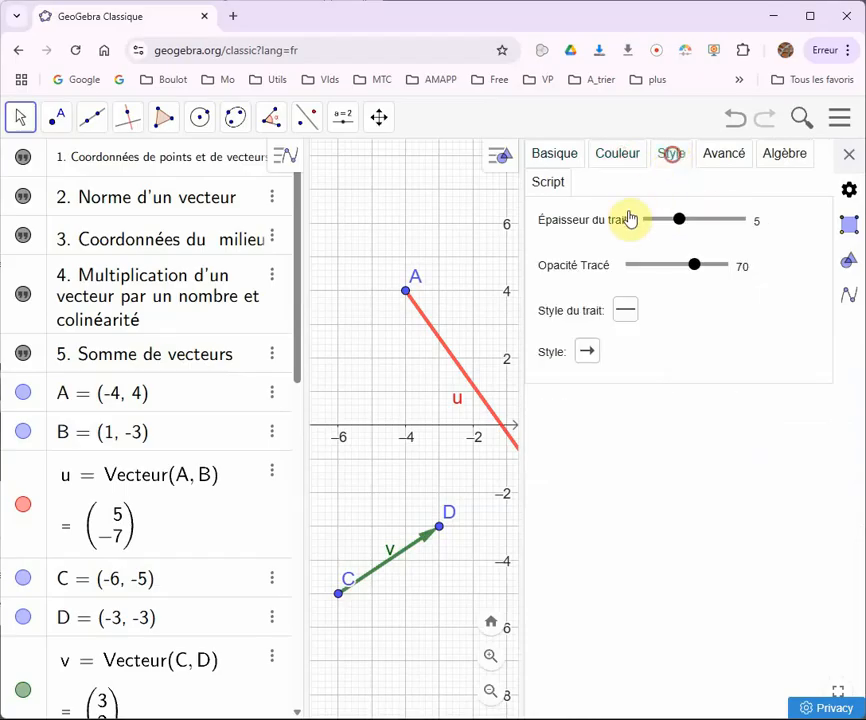
{"action": "left_click_drag", "start_coordinate": [681, 219], "coordinate": [712, 221]}
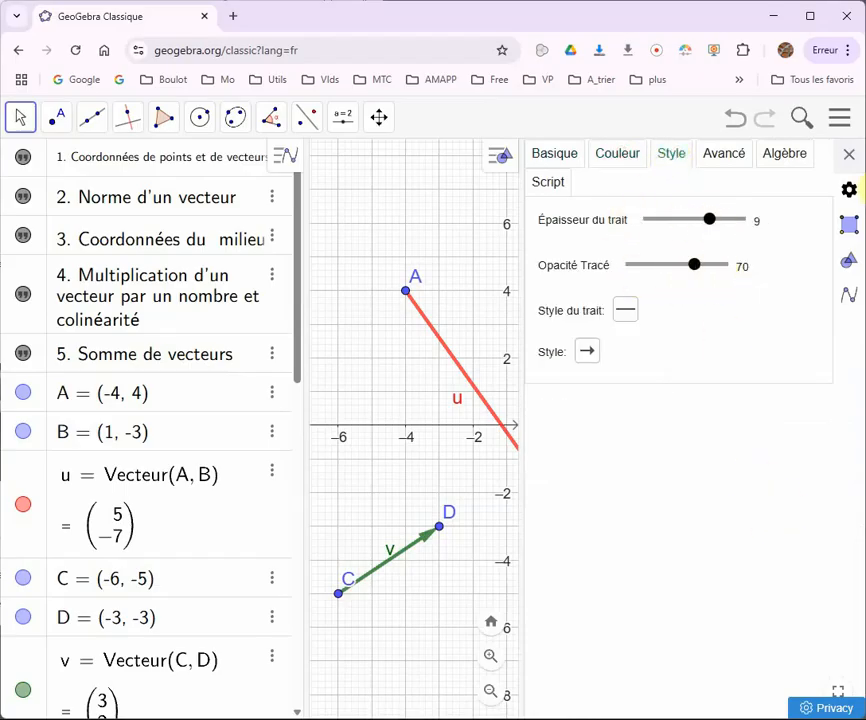
{"action": "left_click", "coordinate": [849, 155]}
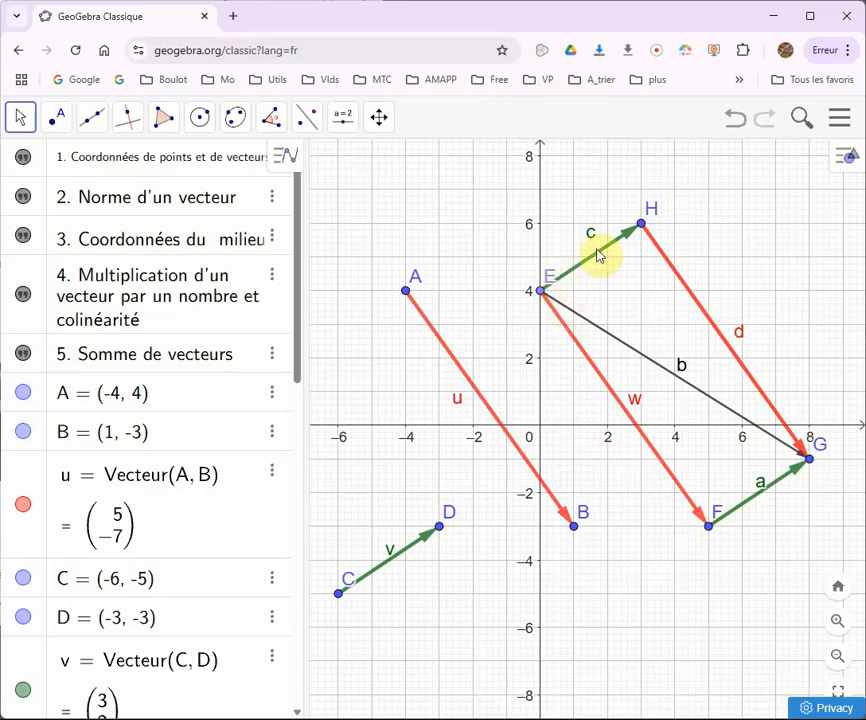